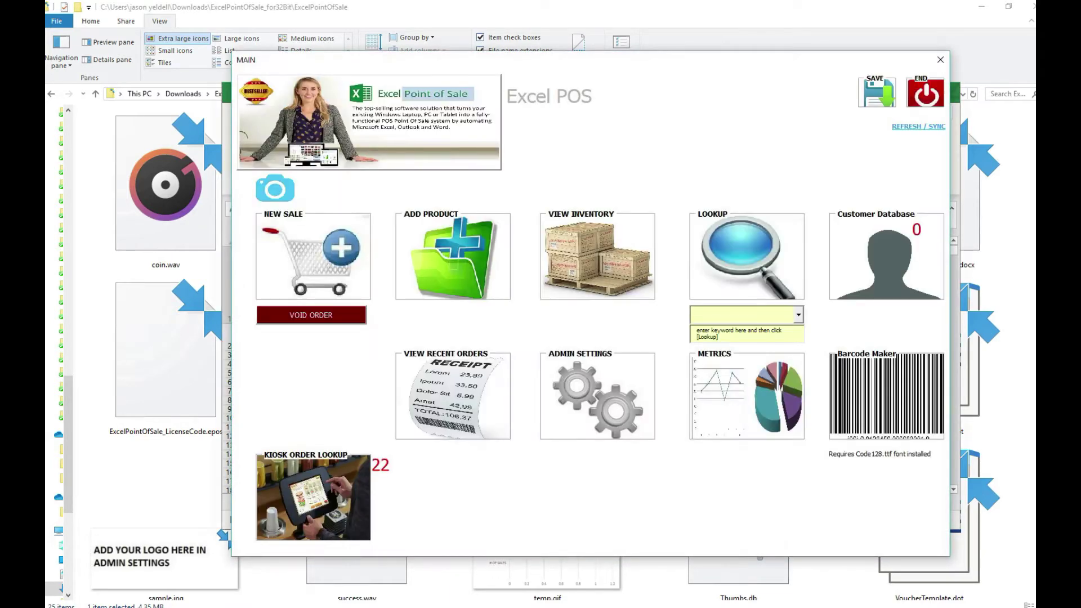
- Move the main menu window left to make room for the register login prompt
left_click_drag(646, 64, 544, 76)
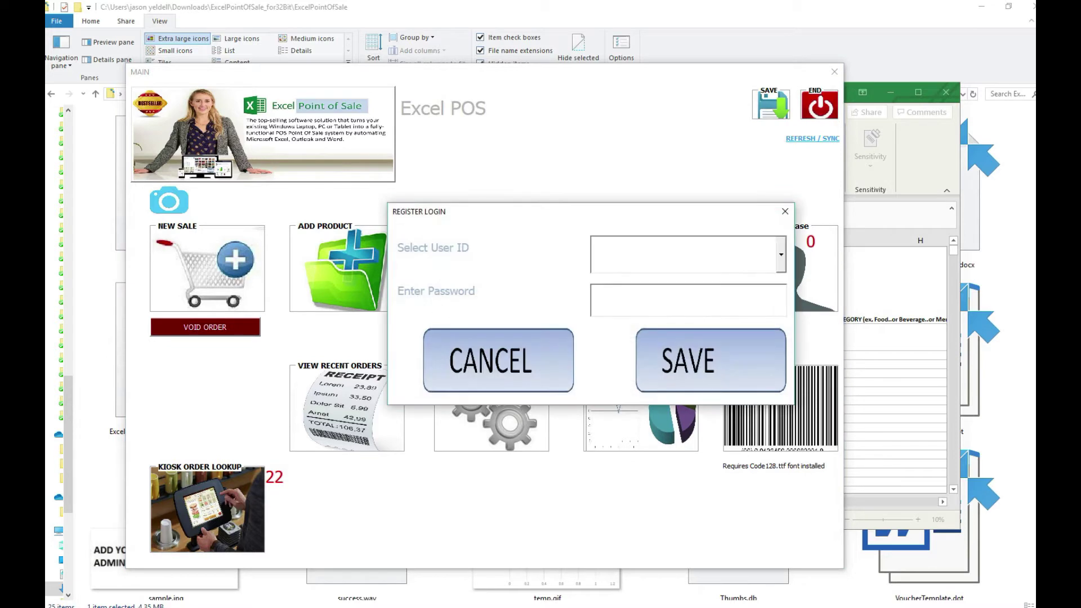
- Log in to the register with the cashier's user ID
left_click(781, 254)
left_click(700, 295)
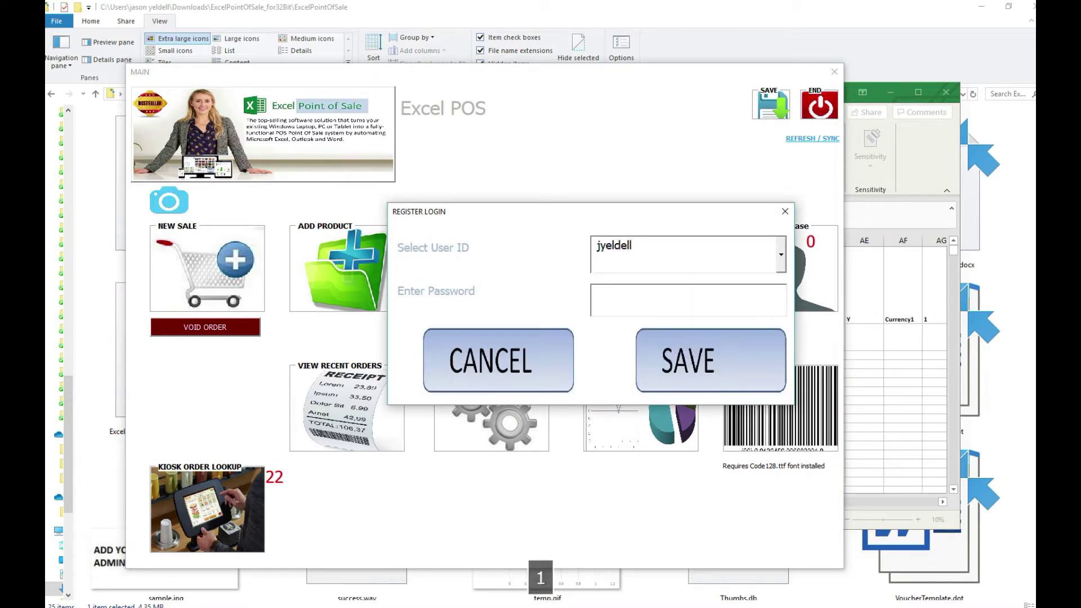
key("Escape")
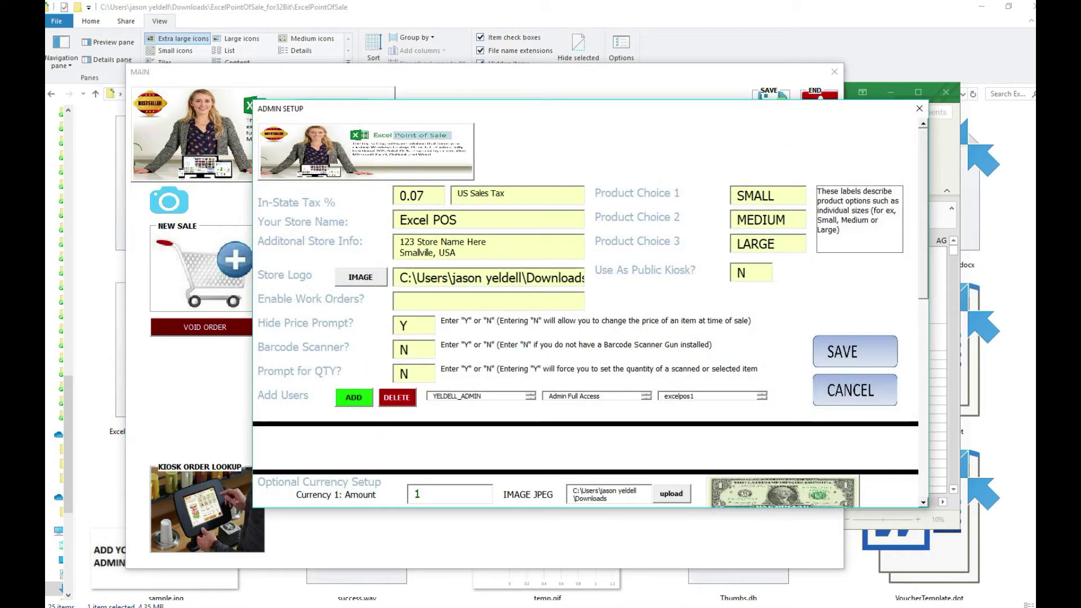
- Change the store name to 'Fake WAWA' and start choosing a new store logo
key("Tab")
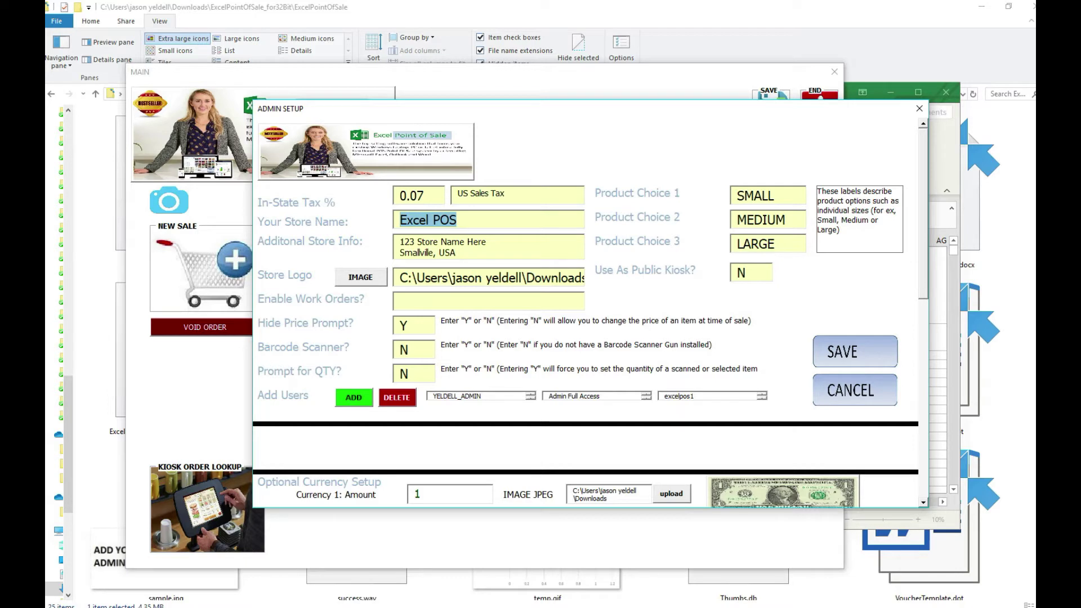
type("Fake WA")
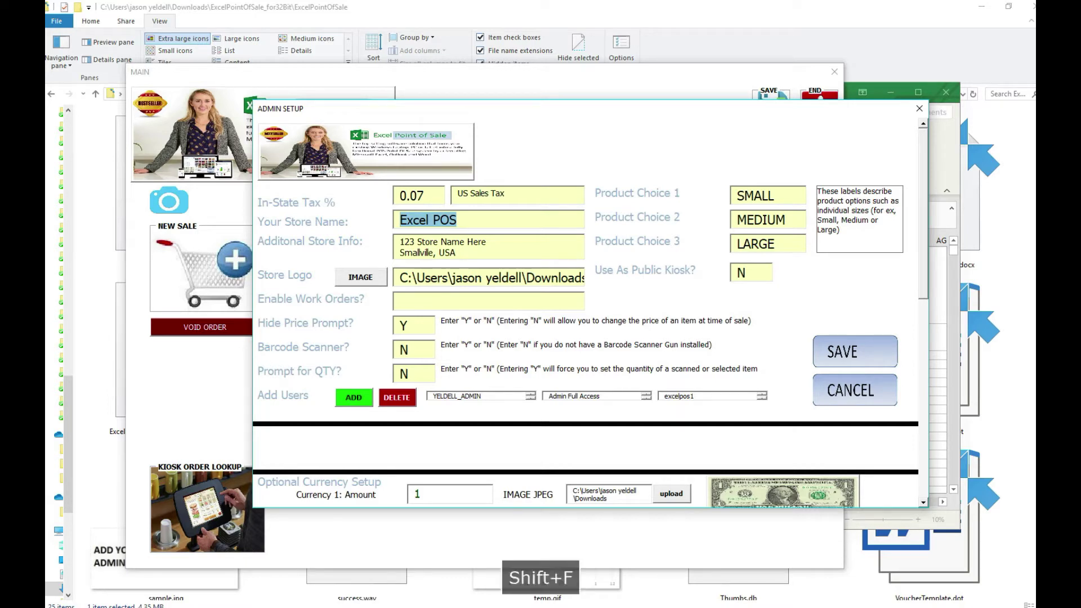
type("WA")
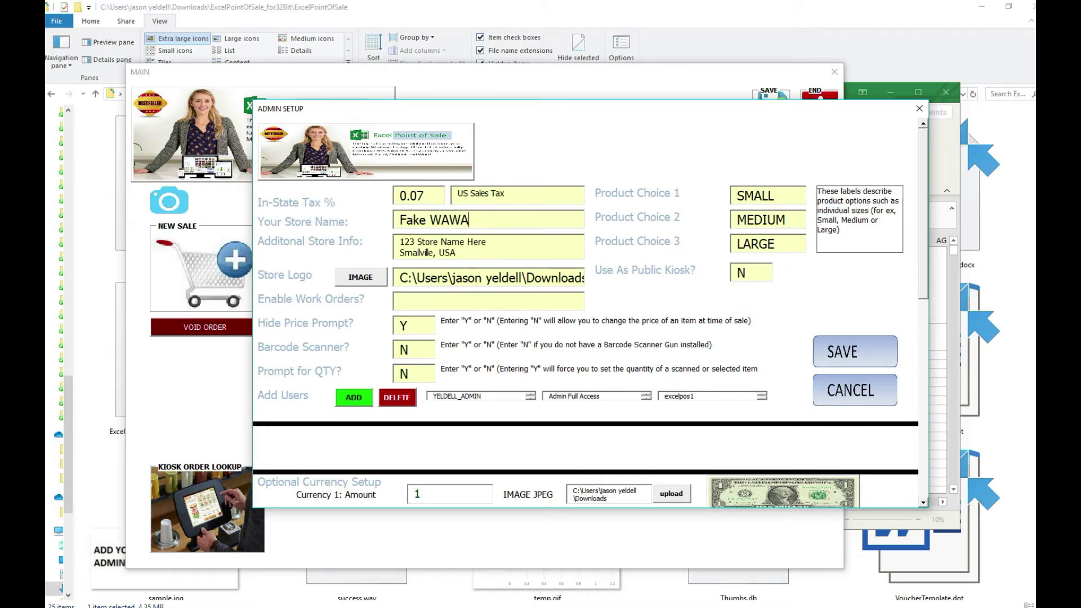
left_click(360, 277)
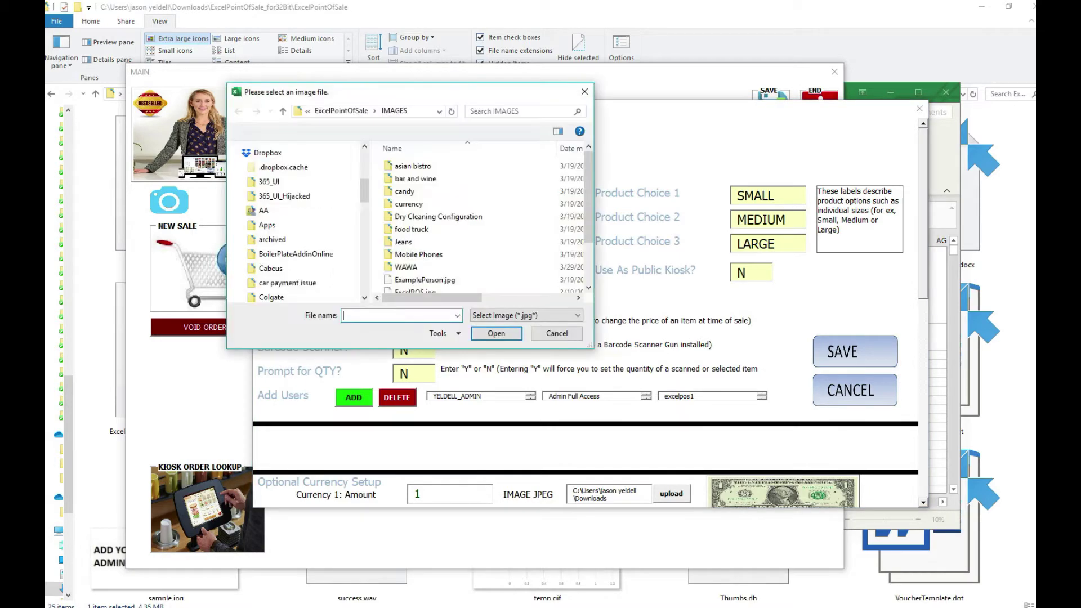
- Set Wawa Logo.jpg from the WAWA folder as the store logo
double_click(535, 267)
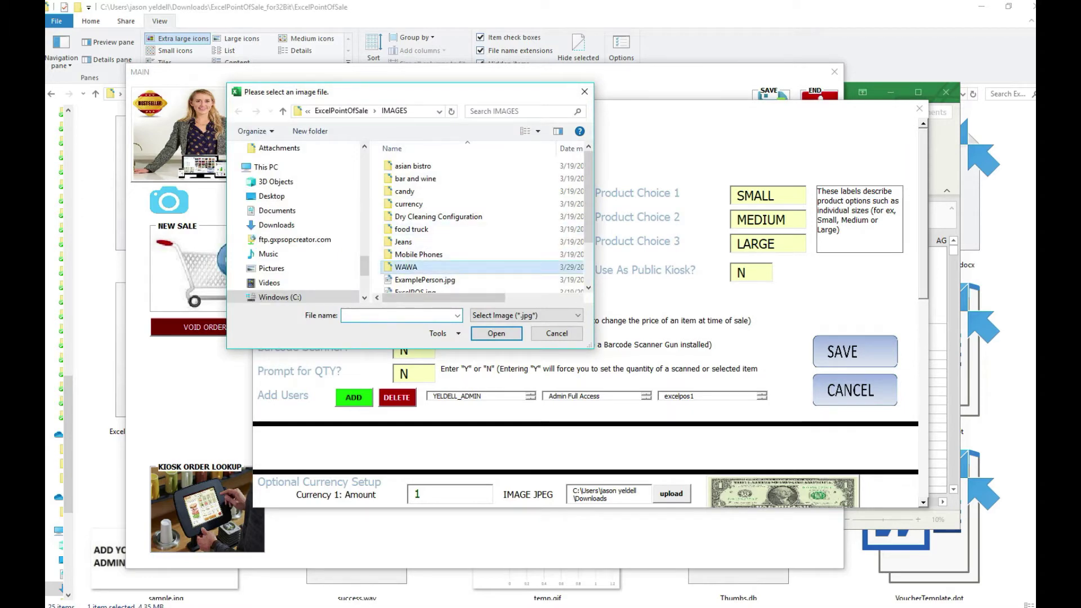
scroll(546, 254, "down", 1)
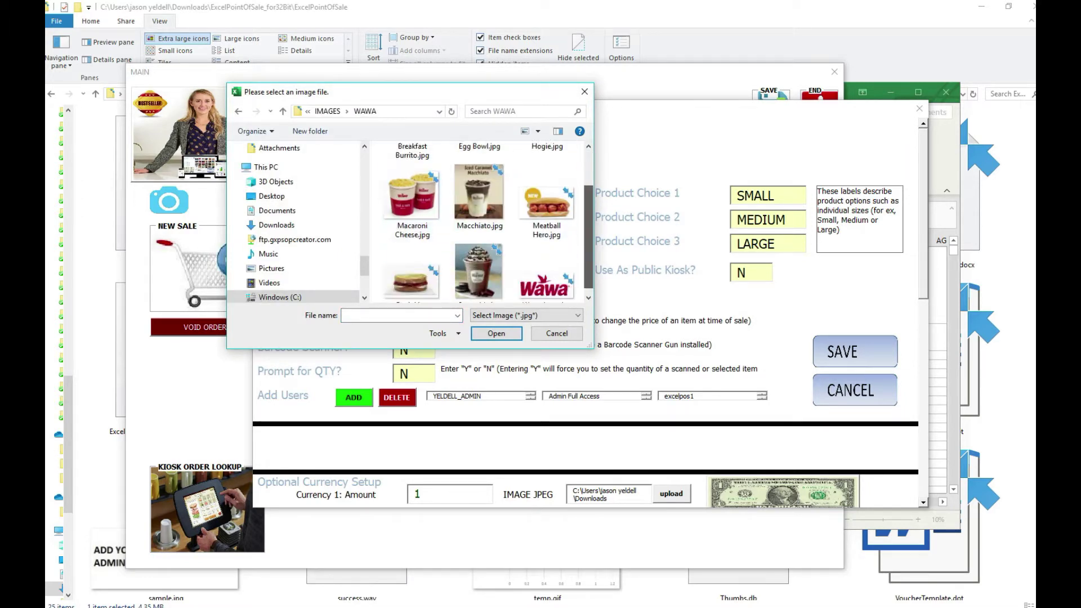
left_click(546, 267)
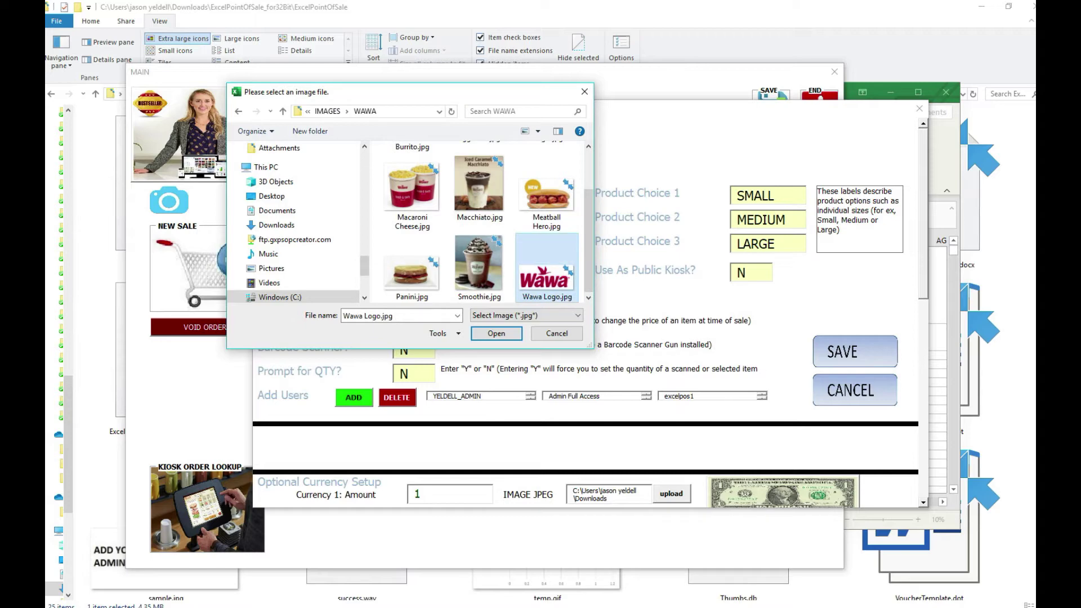
key("Return")
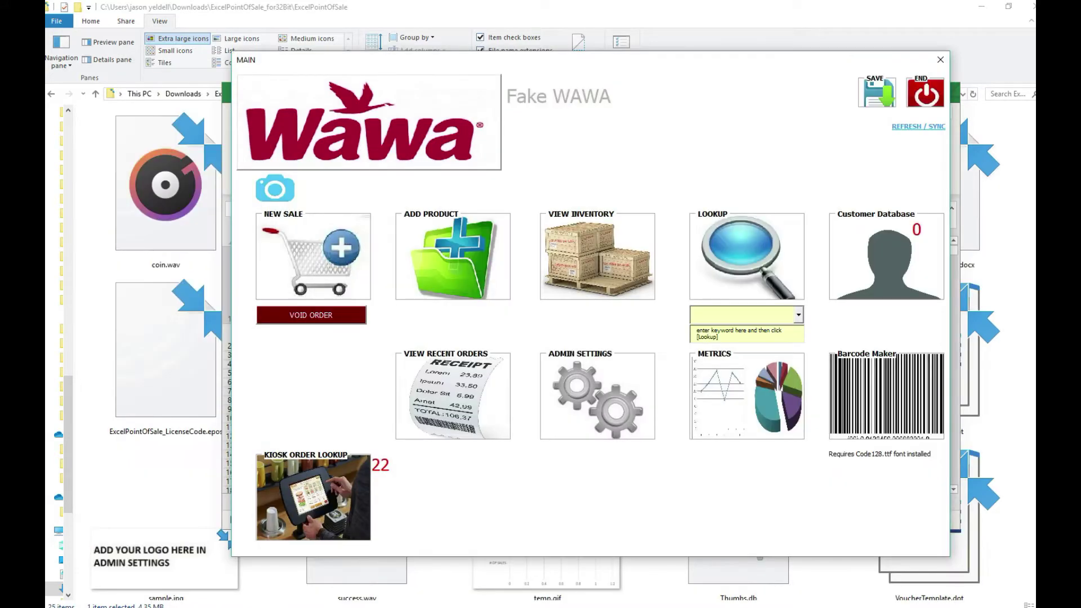
left_click_drag(653, 63, 609, 62)
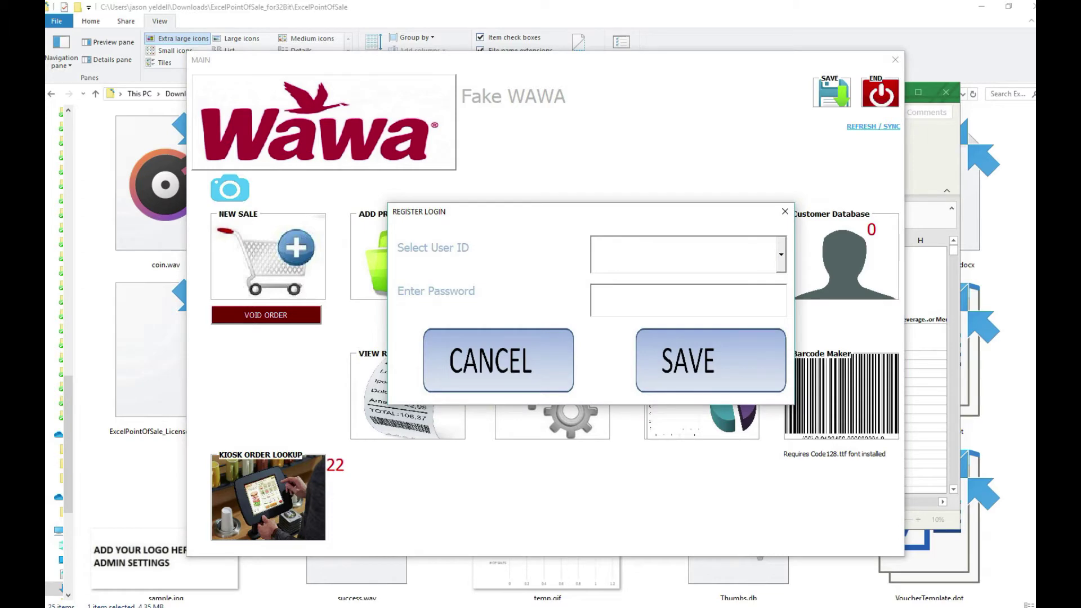
- Log in with the cashier's ID and password, then acknowledge the jpeg auto-upload notice
key("alt+Down")
key("Return")
key("Tab")
type("33")
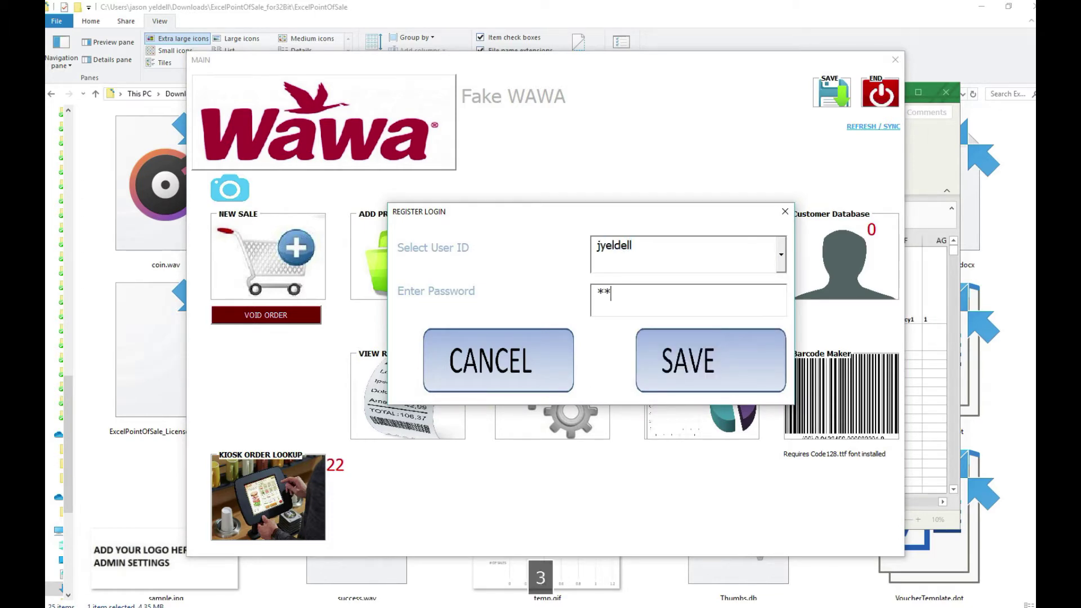
type("345")
key("Return")
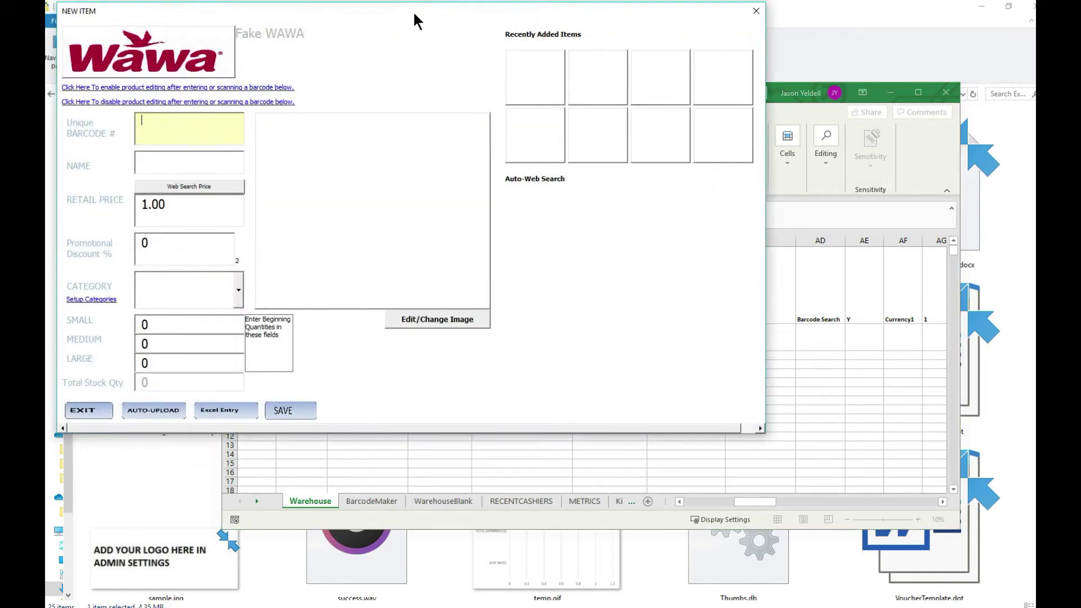
left_click_drag(415, 10, 520, 31)
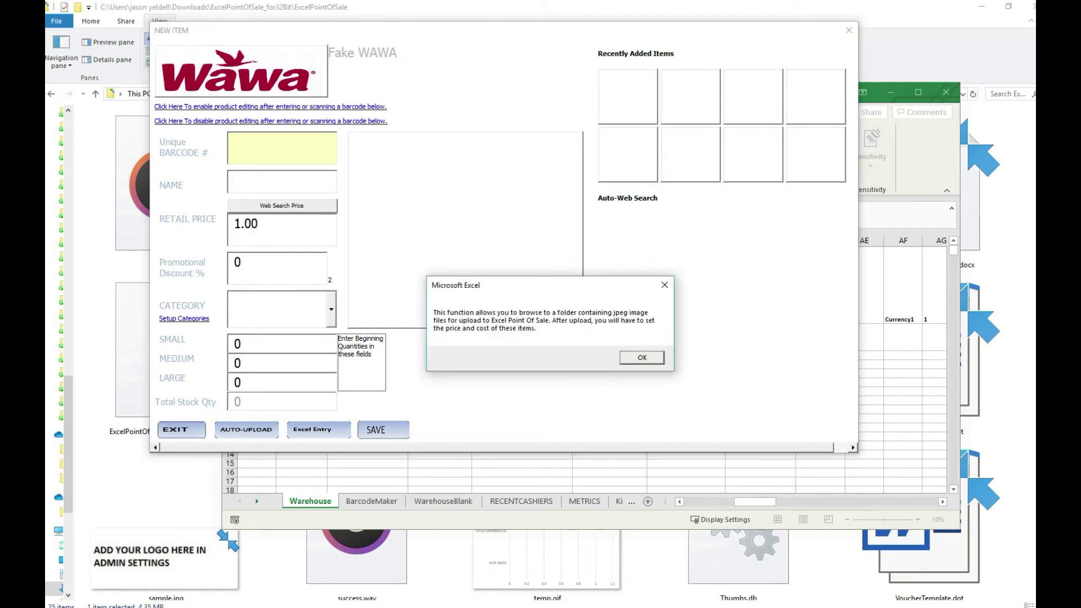
key("Return")
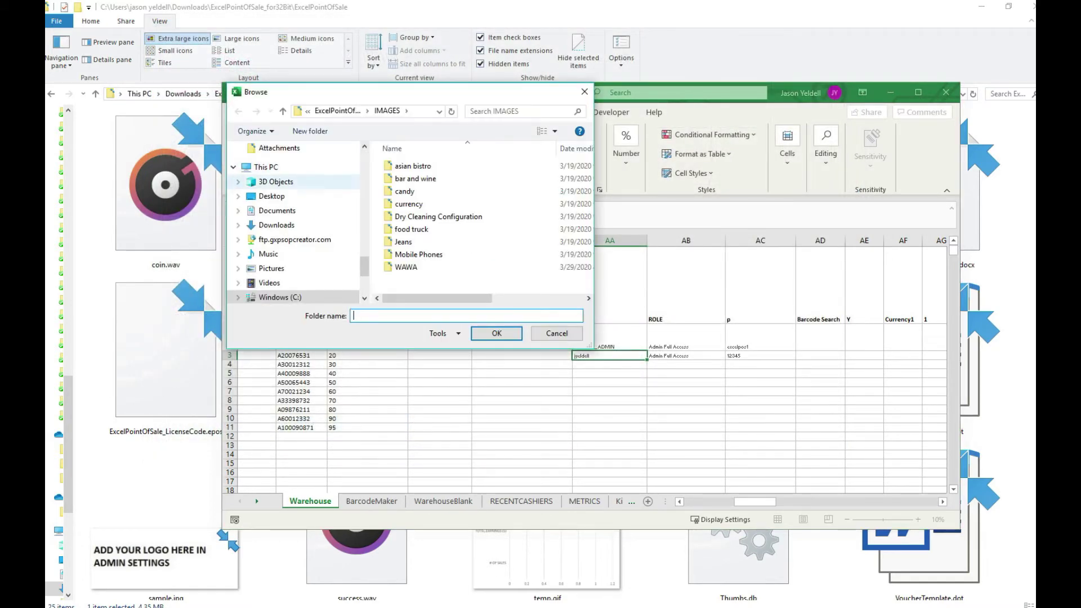
- Import the WAWA images folder and remove Wawa Logo.jpg from the import list
left_click_drag(372, 226, 271, 226)
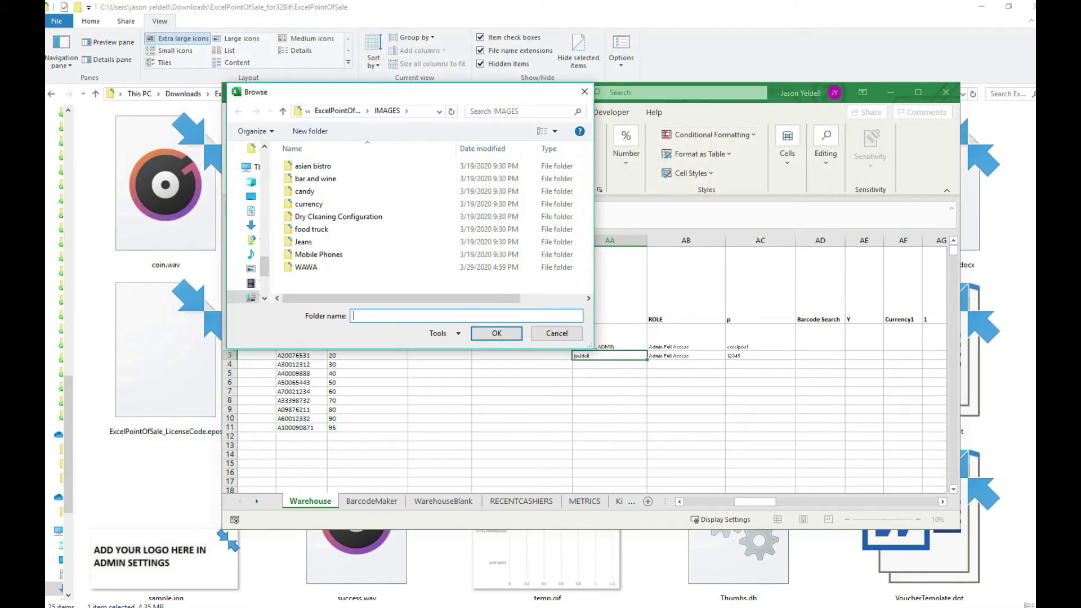
double_click(305, 267)
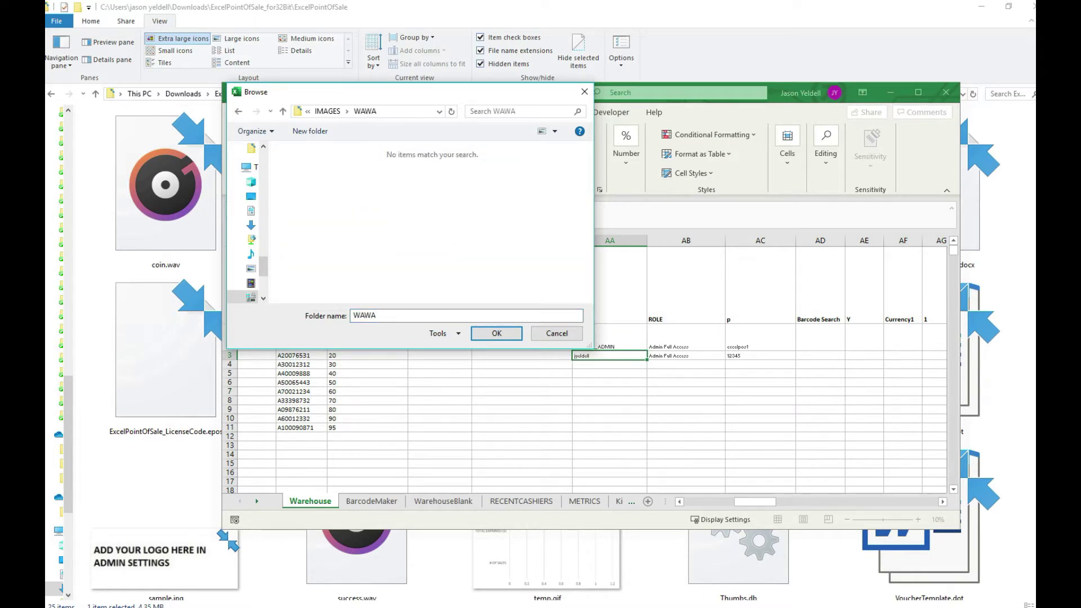
left_click(497, 333)
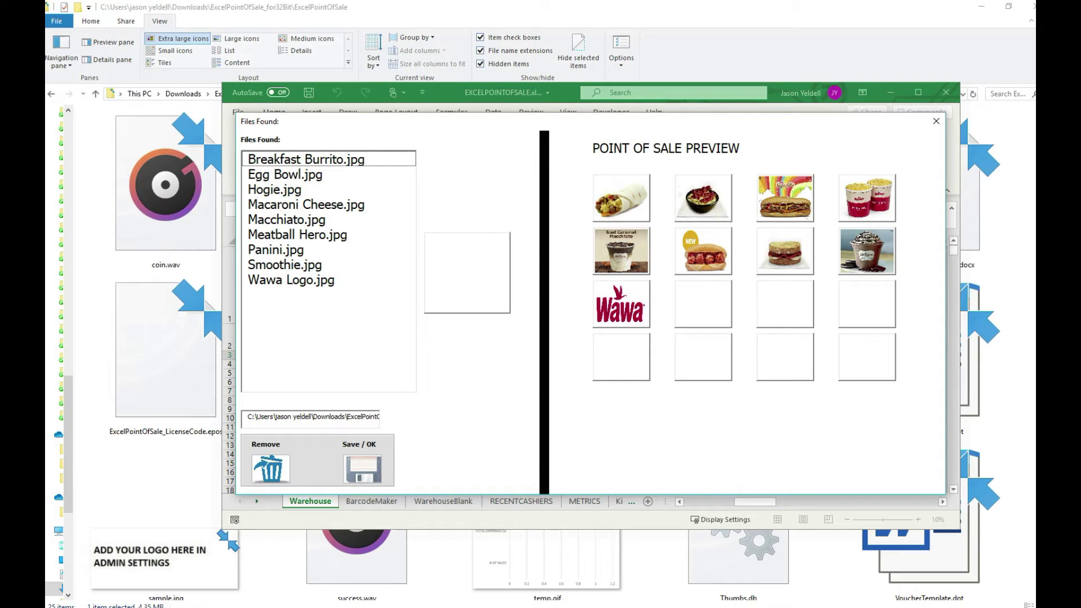
left_click(291, 280)
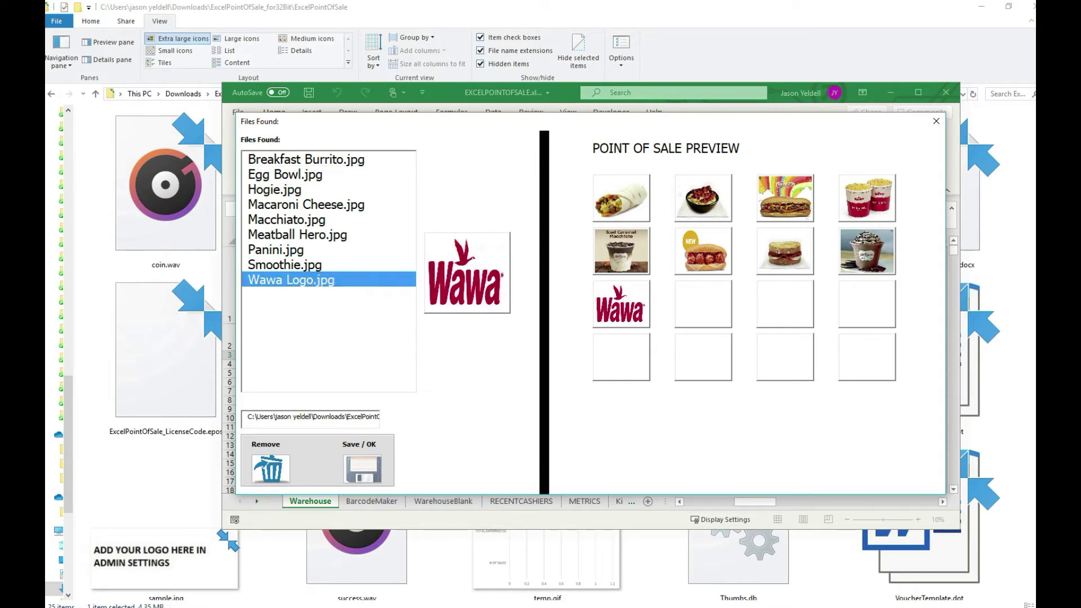
key("Delete")
- Review the eight food images, Breakfast Burrito through Smoothie, and save them as products
left_click(306, 159)
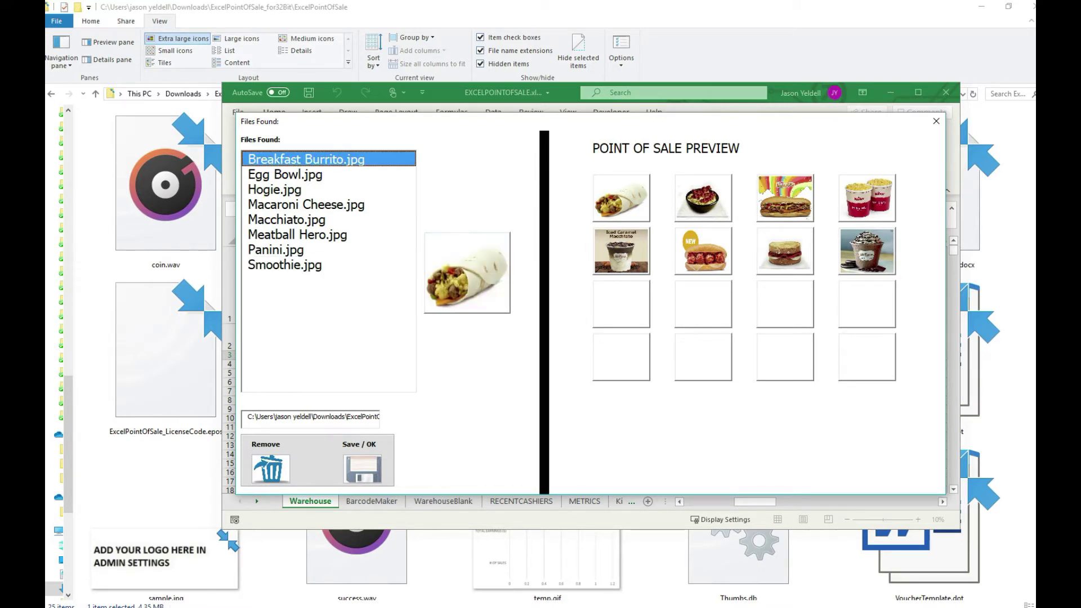
left_click(286, 175)
left_click(275, 190)
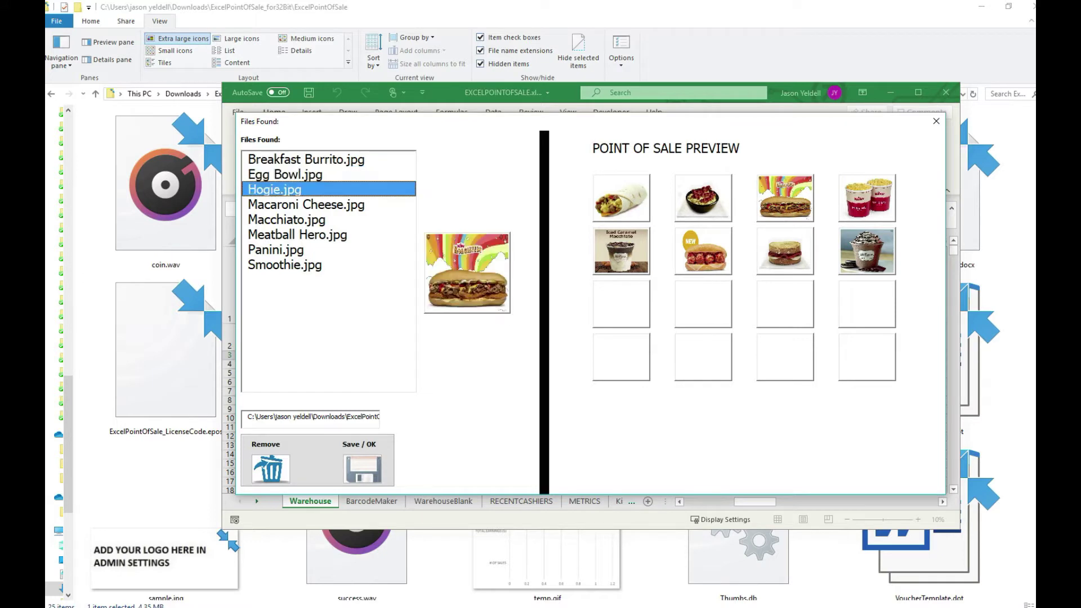
left_click(306, 204)
left_click(287, 220)
left_click(297, 234)
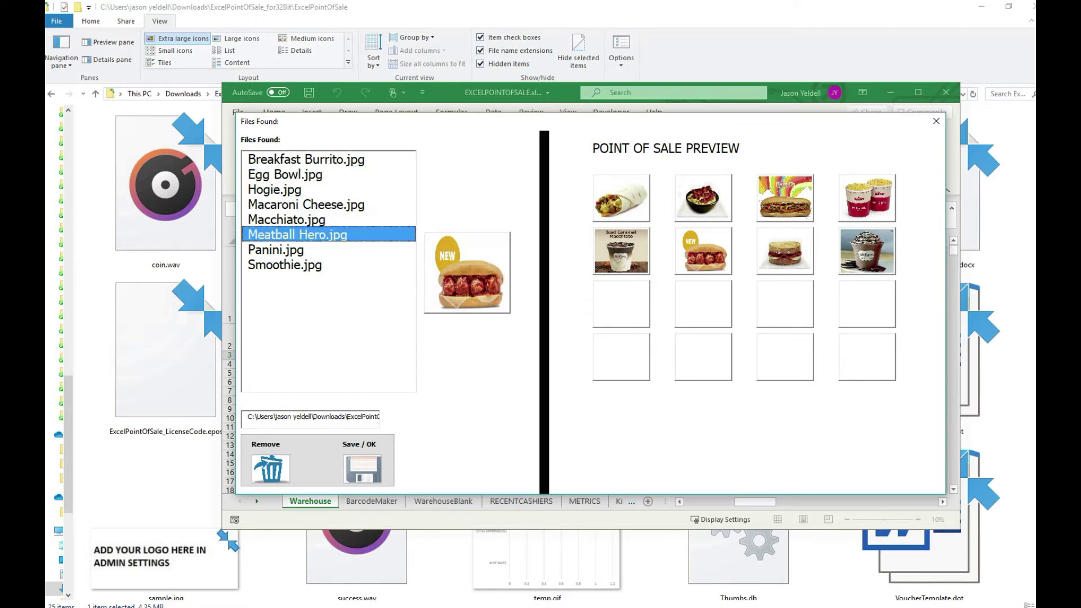
left_click(276, 250)
left_click(285, 265)
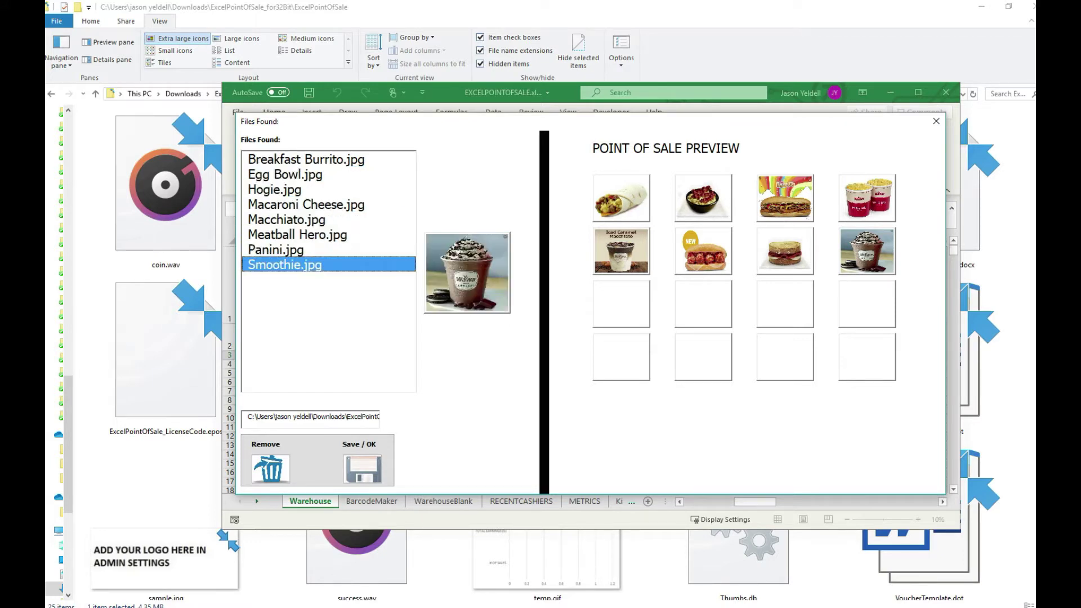
key("Return")
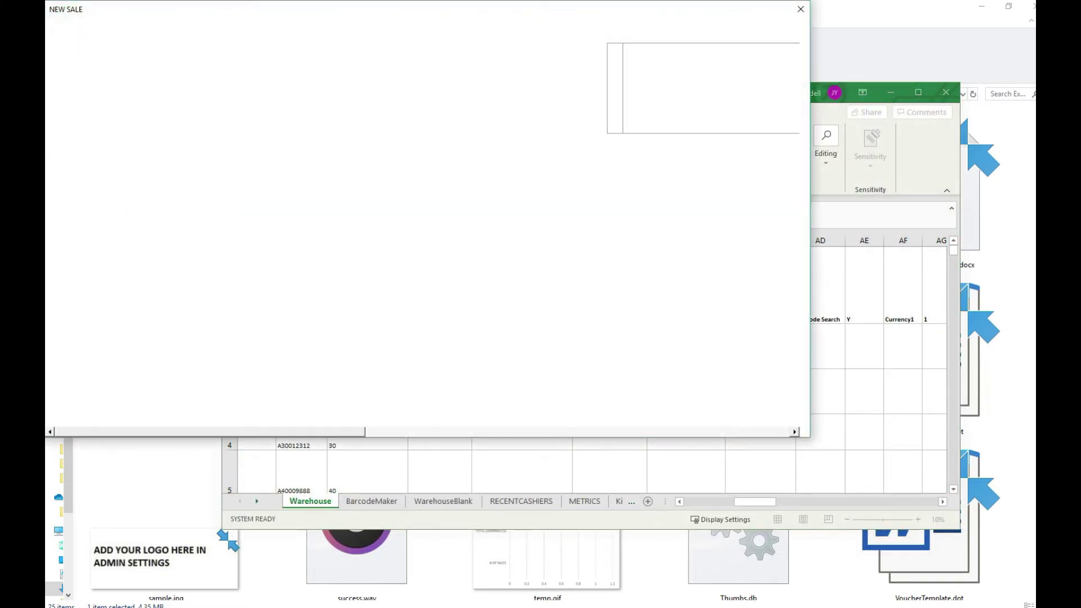
- Bring the New Sale form into view, dismiss the voiceover notice, and close it
left_click_drag(588, 9, 714, 137)
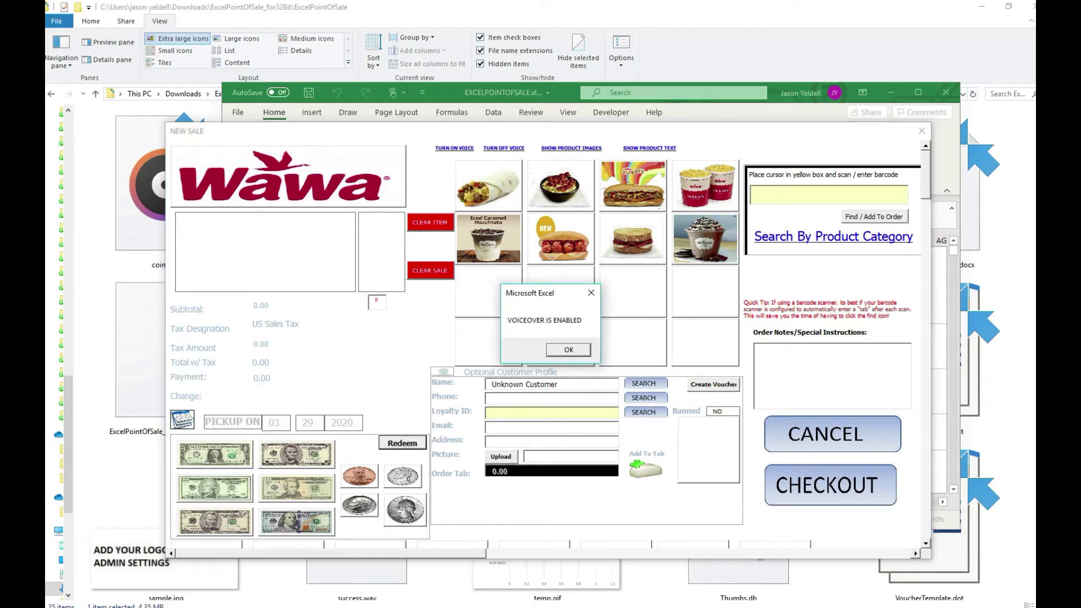
key("Return")
key("Escape")
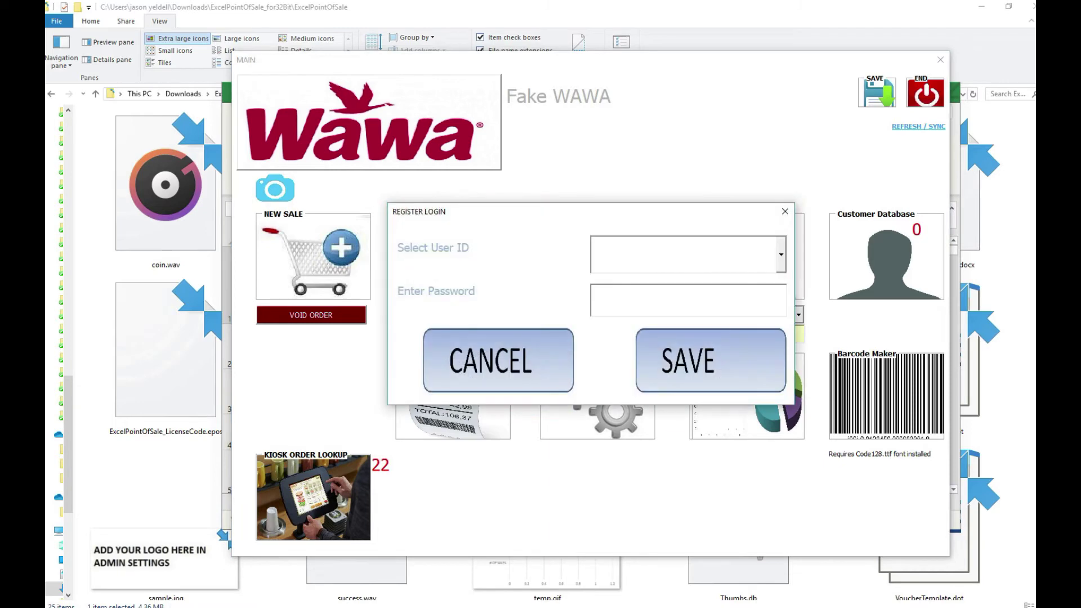
- Log in to Admin Setup and set Use As Public Kiosk to Y
key("Tab")
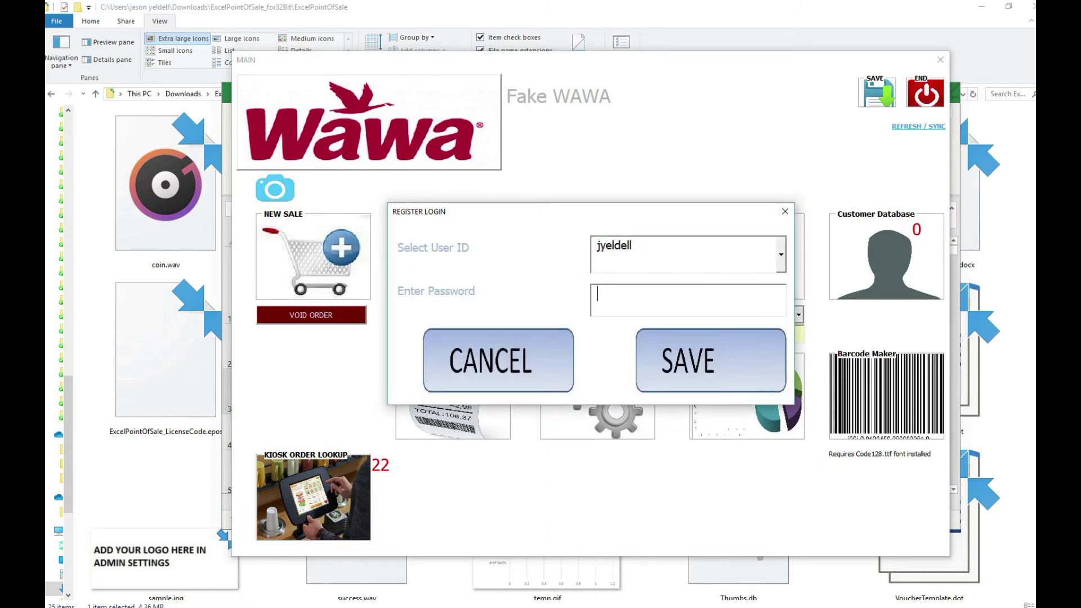
type("22345")
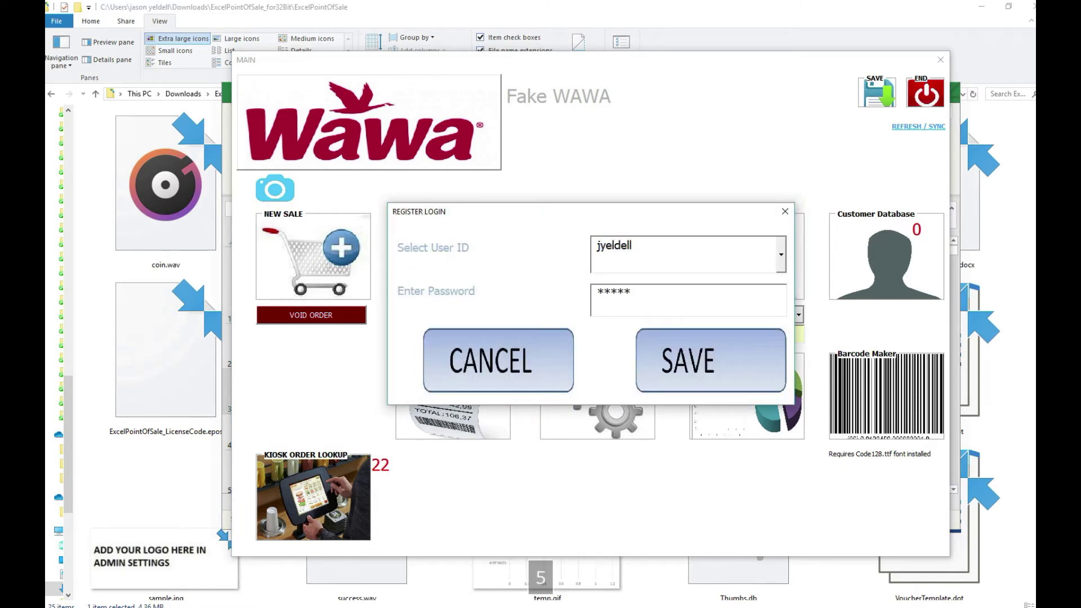
key("Return")
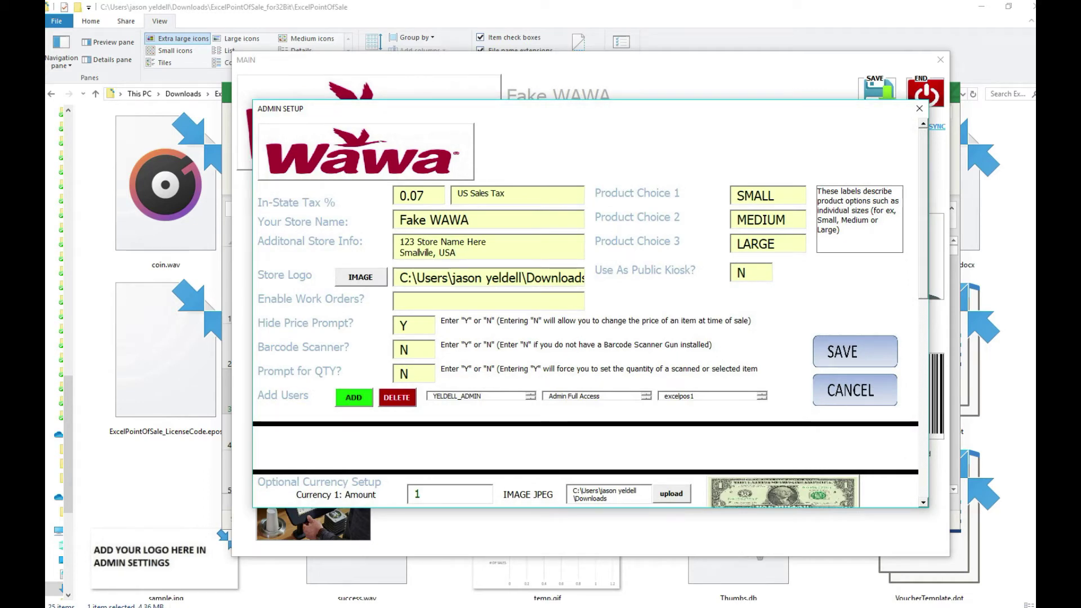
left_click(741, 273)
type("Y")
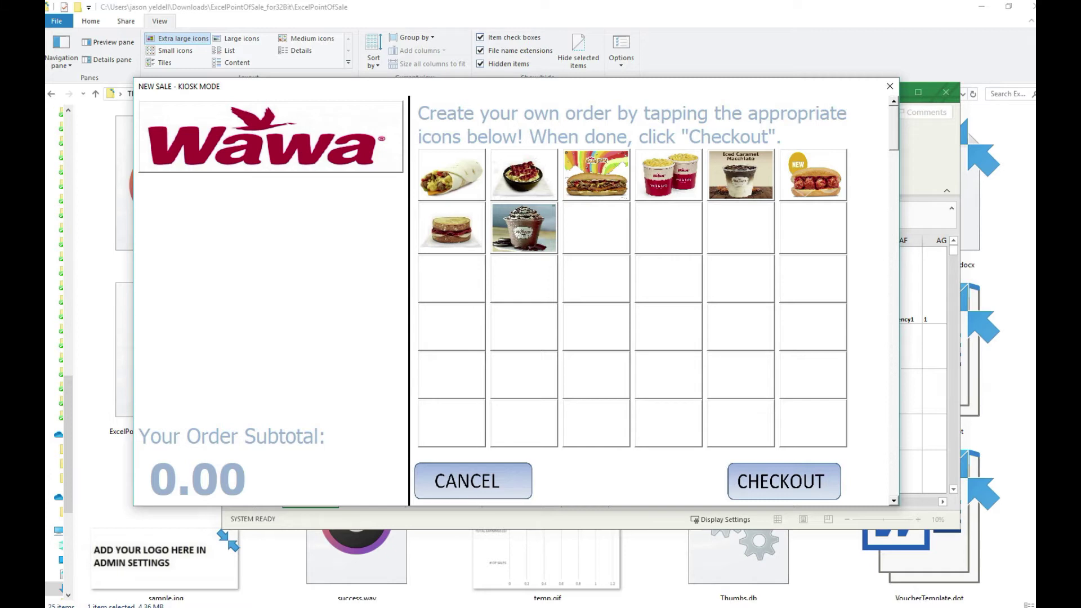
- Add a Breakfast Burrito and an Egg Bowl to a test kiosk order, then close the kiosk screen
left_click(451, 175)
key("Return")
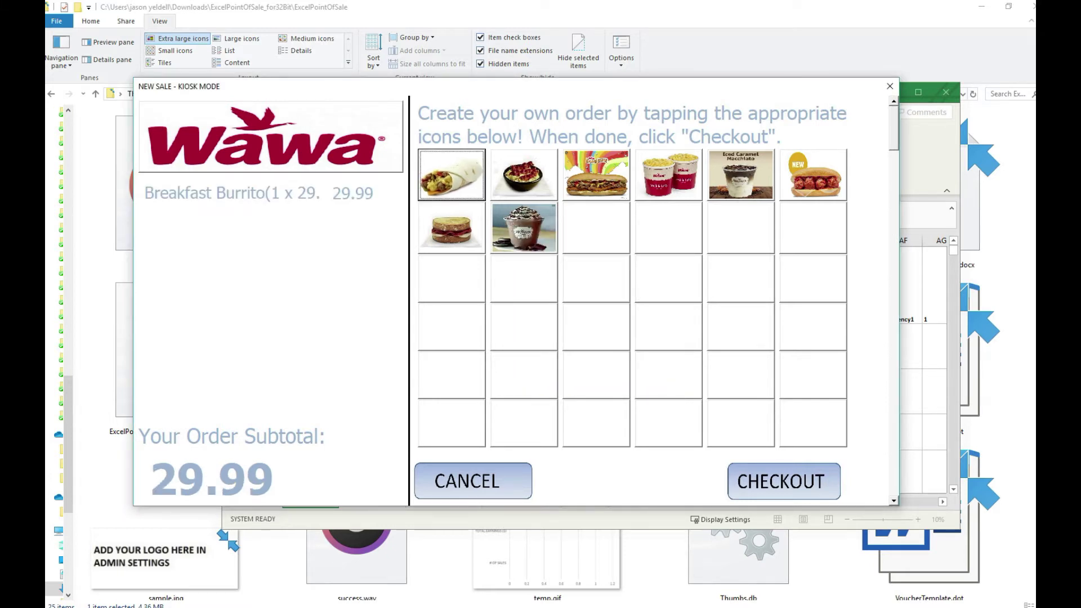
left_click(524, 174)
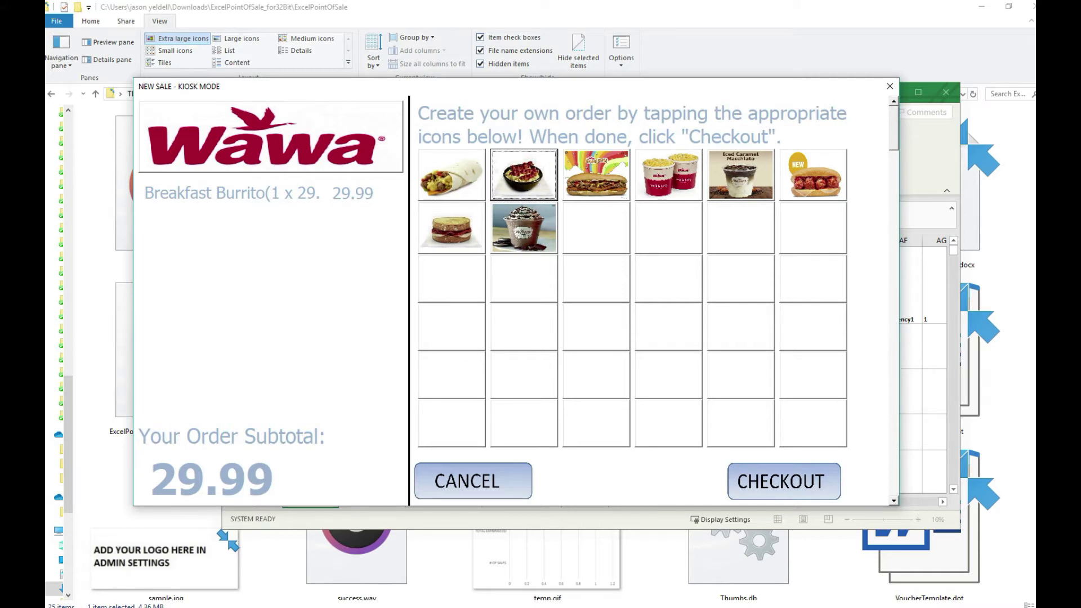
key("Return")
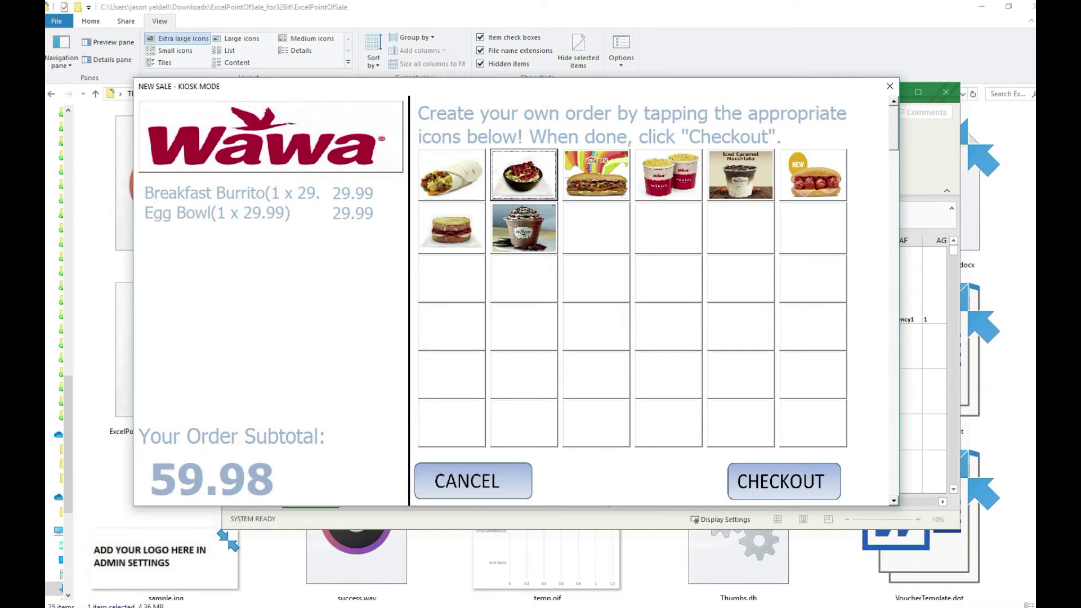
key("Escape")
key("Escape")
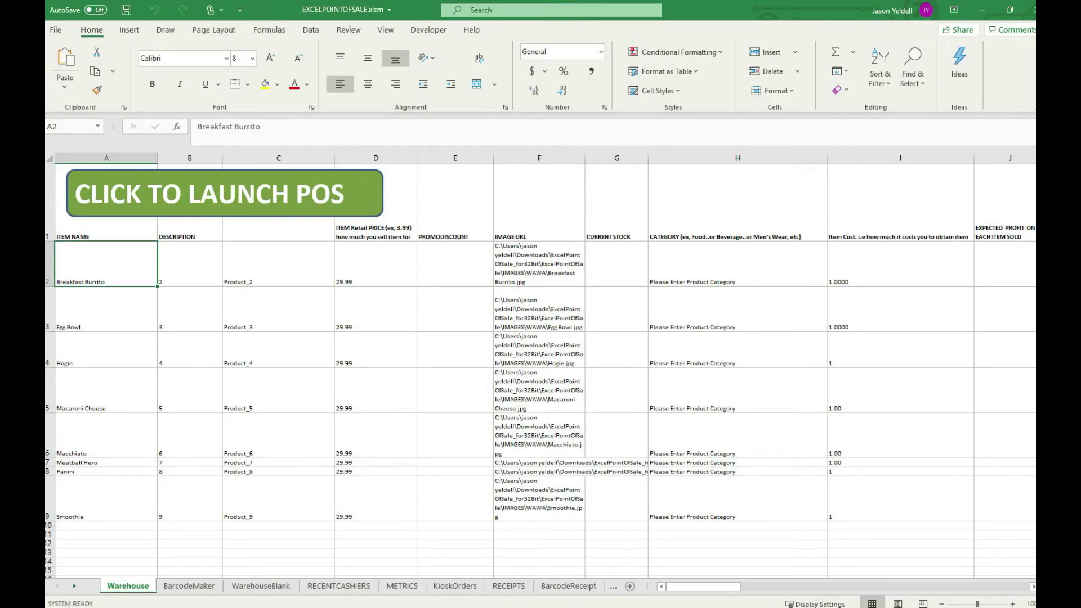
- Price Breakfast Burrito 5.99, Egg Bowl 3.99, Hogie 7.99 and Macaroni Cheese 2.59 in column D
left_click_drag(106, 264, 106, 516)
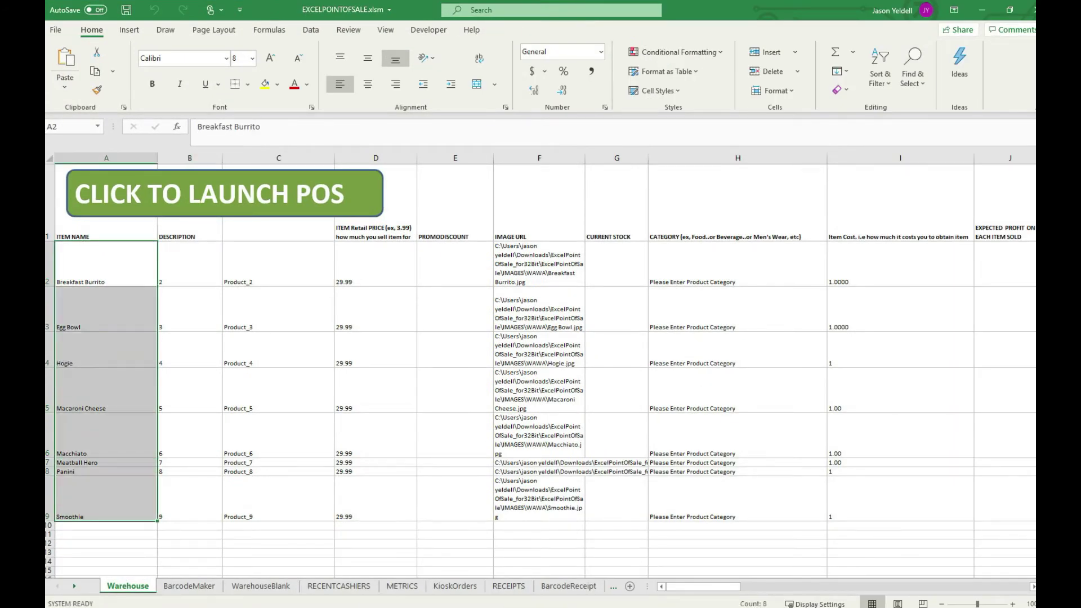
left_click(376, 264)
type("5.99")
key("Return")
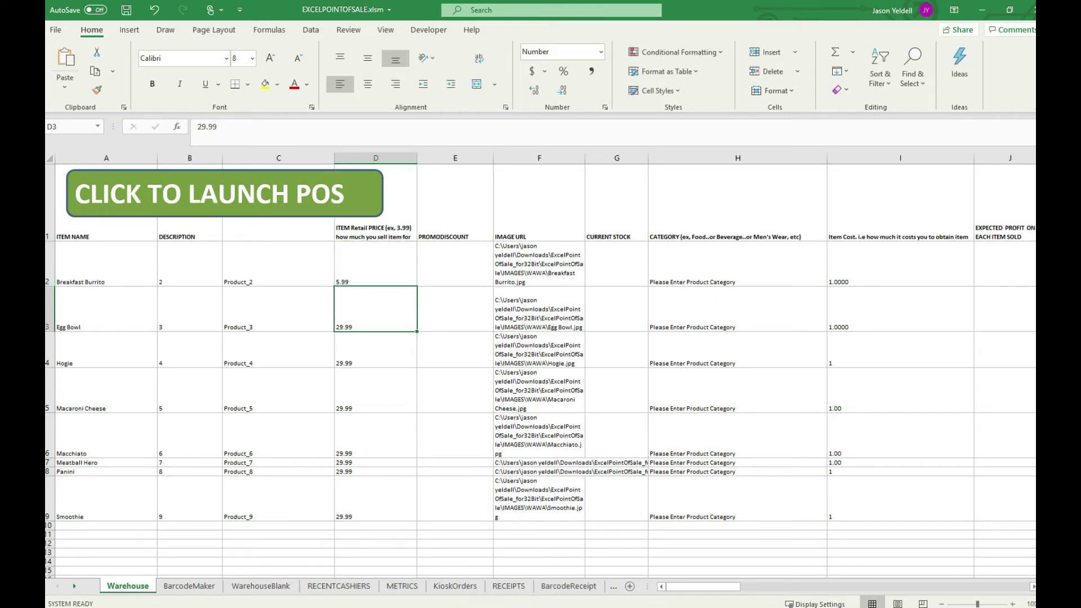
type("3.9")
key("Return")
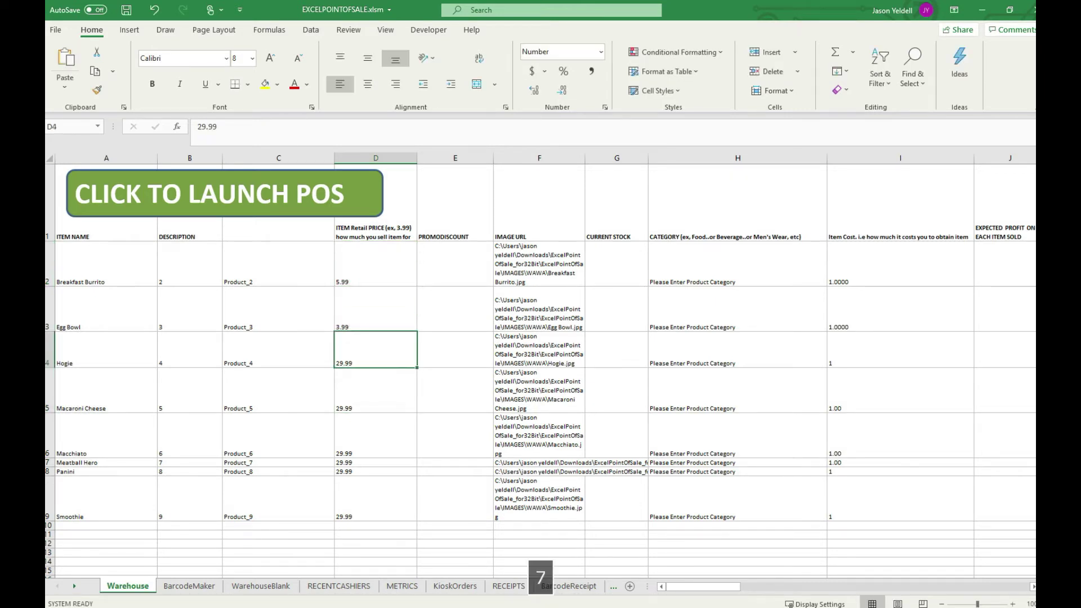
type("7.99")
key("Return")
type("2.59")
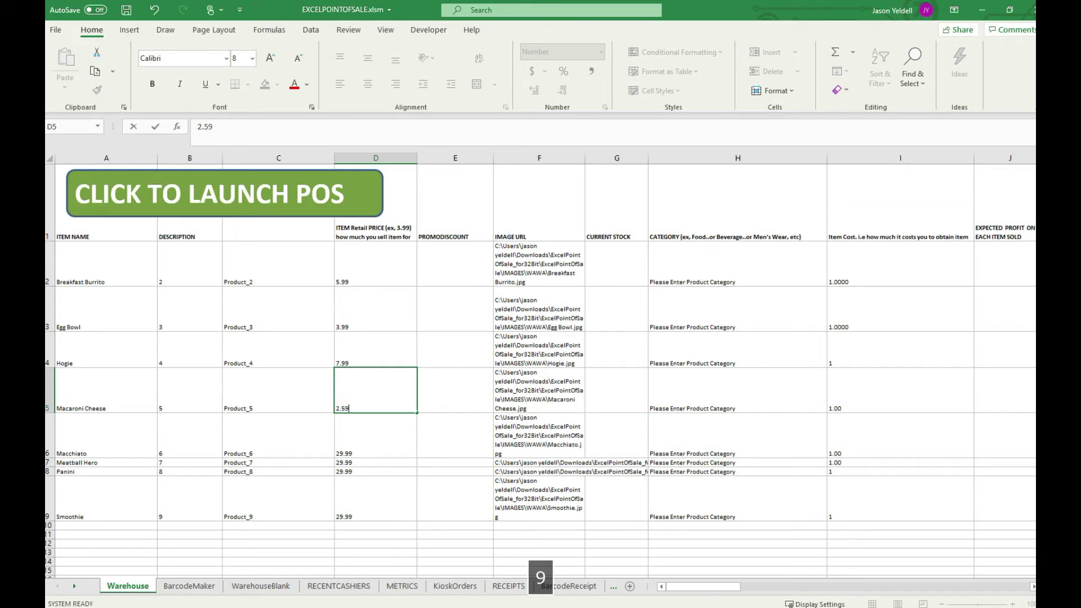
key("Return")
- Price Macchiato 1.99, Meatball Hero 3.79, Panini 8.99 and Smoothie 3.99 in column D
type("1.99")
key("Return")
type("3.79")
key("Return")
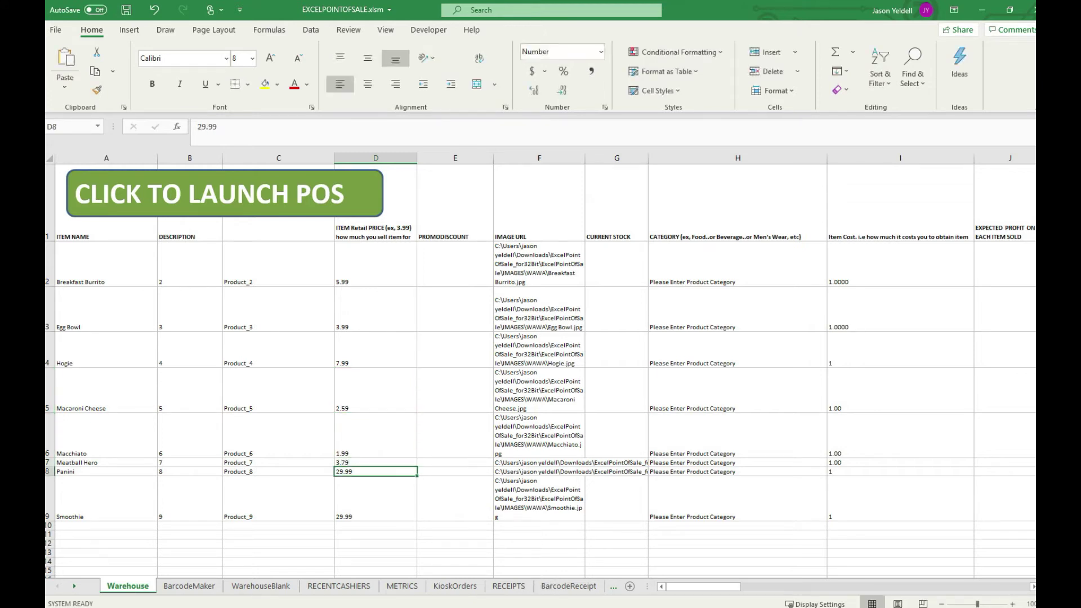
type("8.99")
key("Return")
type("3.99")
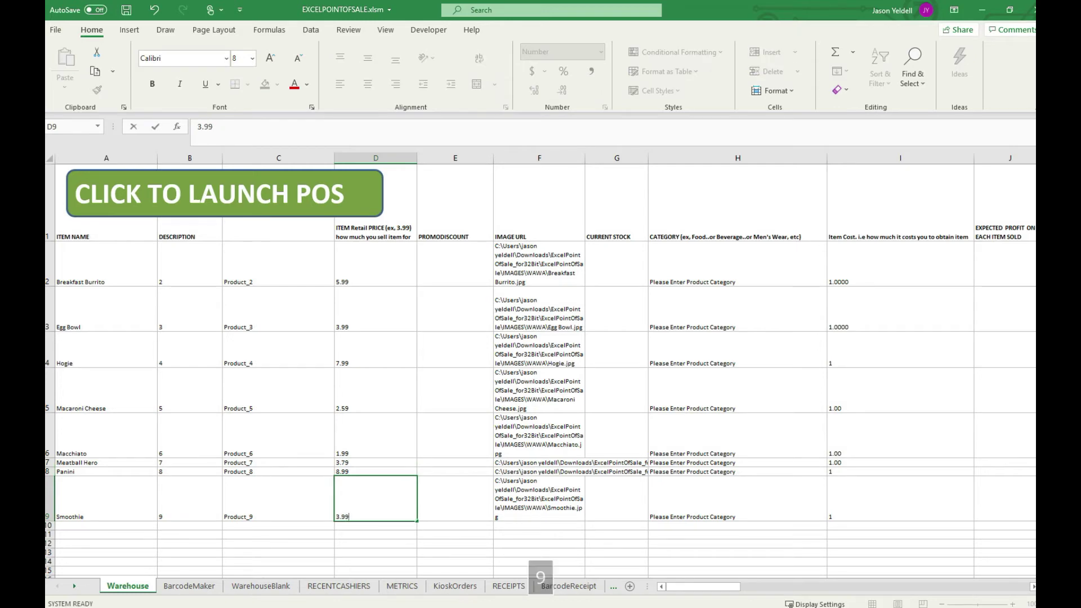
key("Return")
left_click_drag(376, 265, 375, 527)
left_click(225, 193)
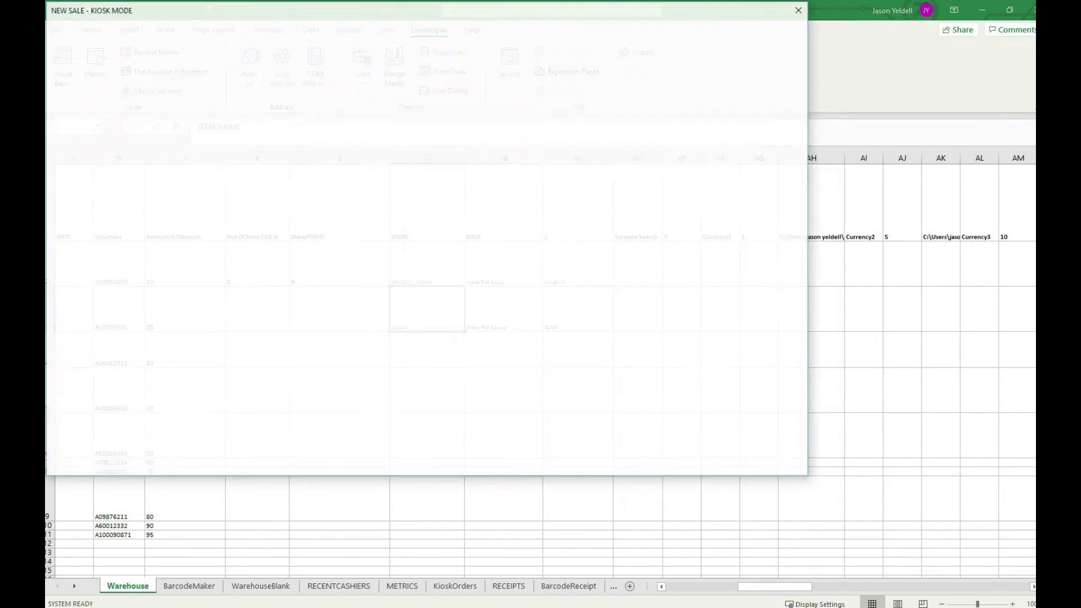
- Add Breakfast Burrito, Egg Bowl, Hogie and Iced Caramel Macchiato to the kiosk order
left_click_drag(517, 11, 625, 61)
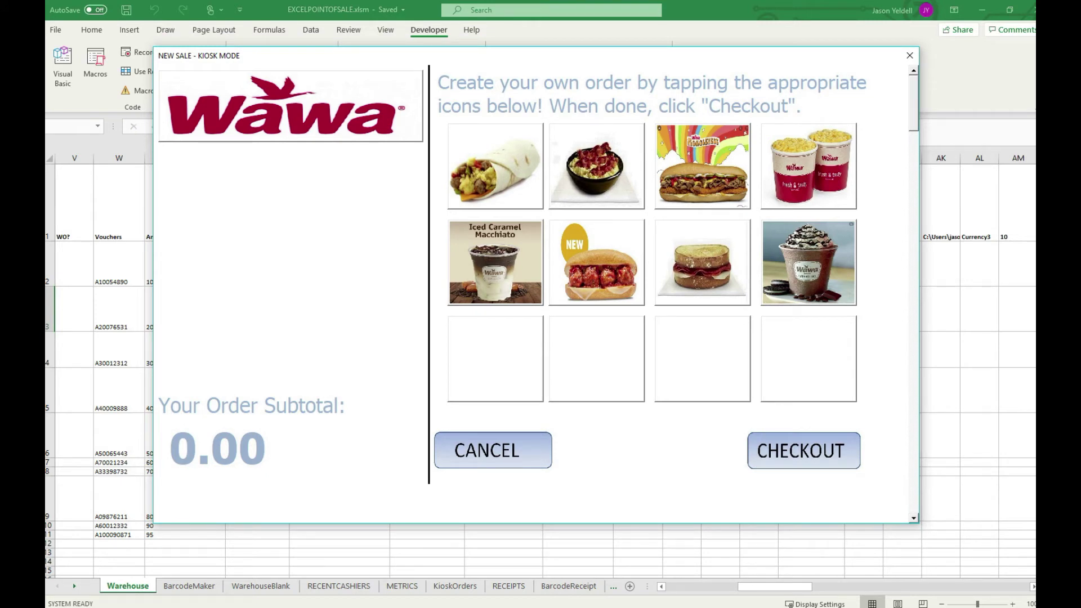
left_click(495, 166)
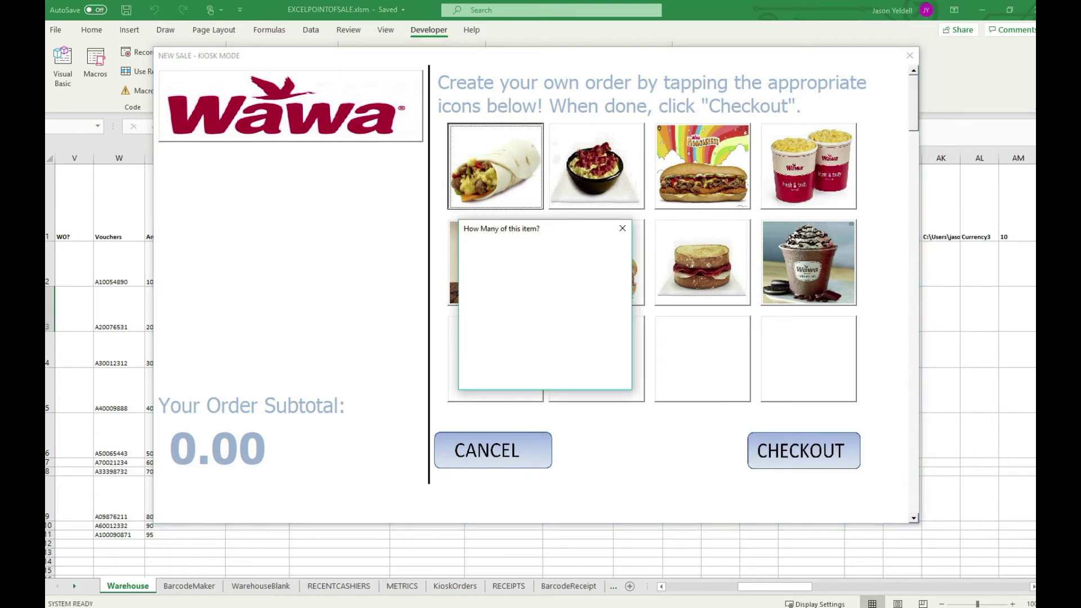
key("Escape")
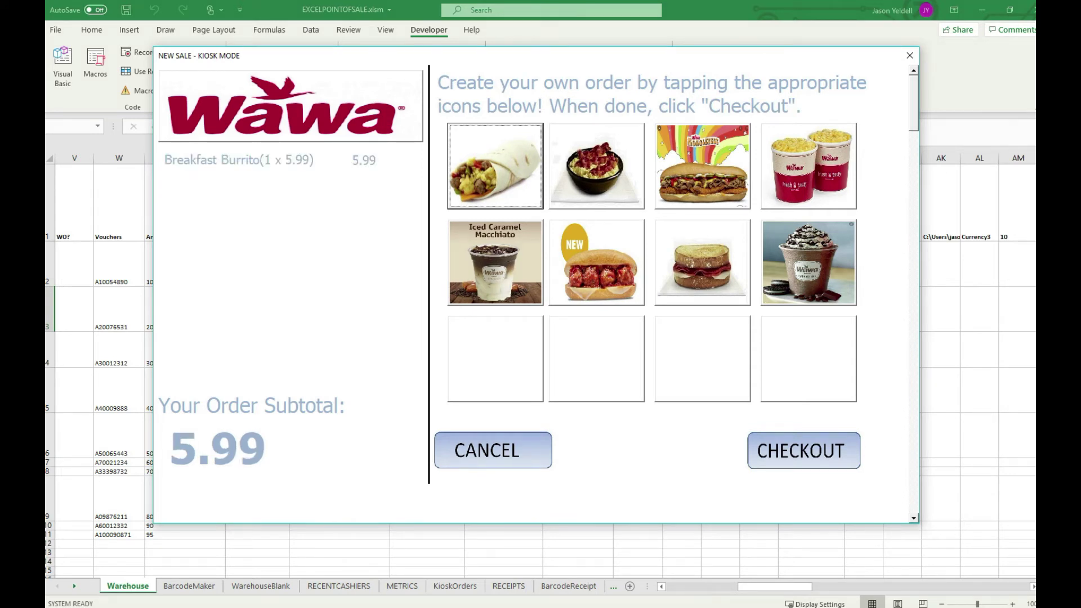
left_click(597, 166)
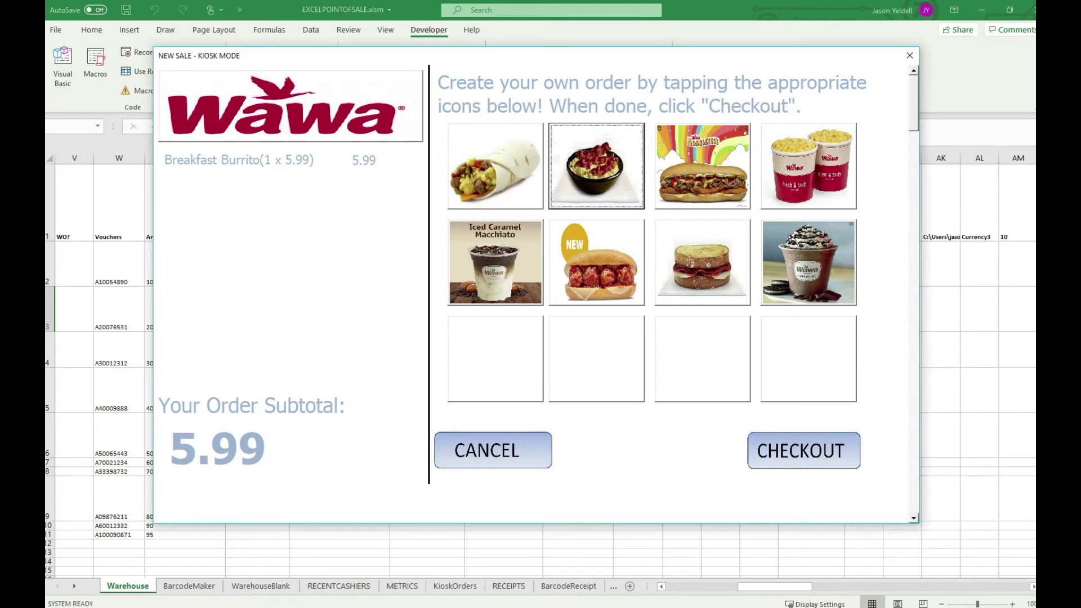
left_click(703, 166)
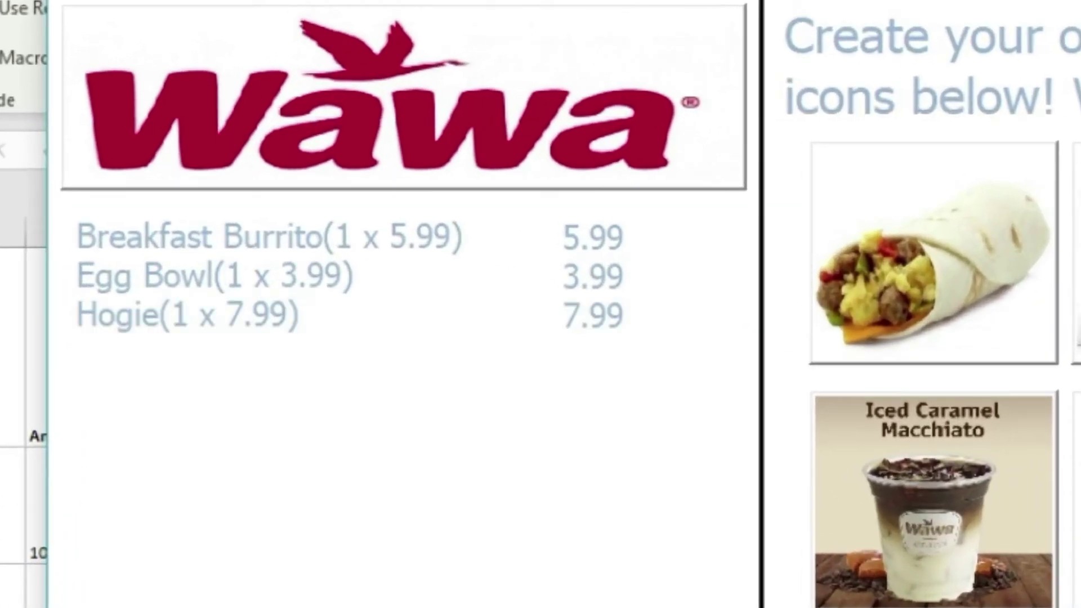
left_click(934, 498)
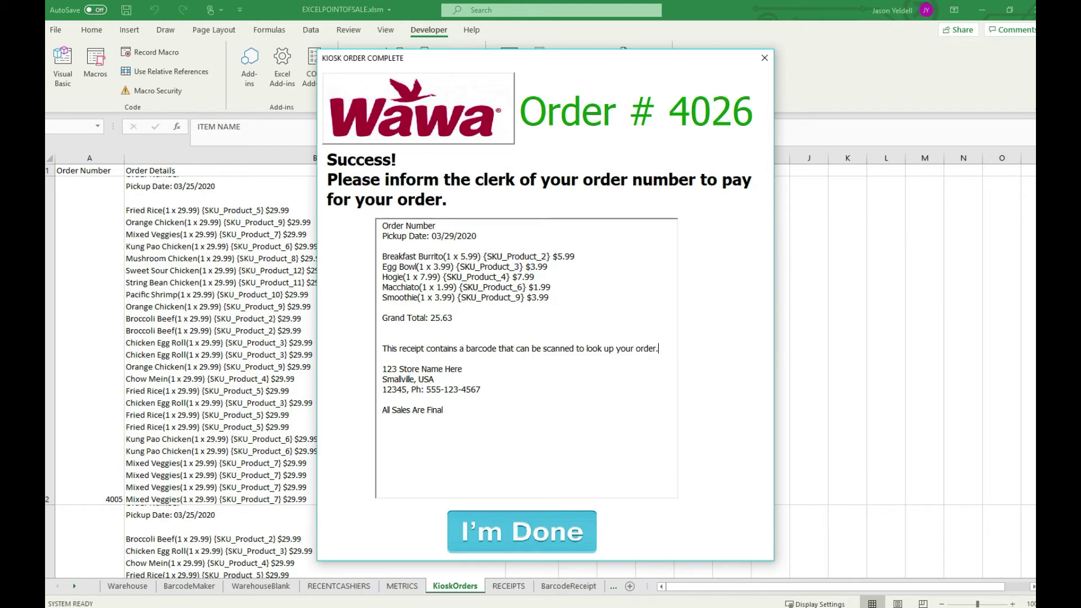
- Highlight the barcode note line on the order-complete receipt
left_click_drag(659, 349, 383, 348)
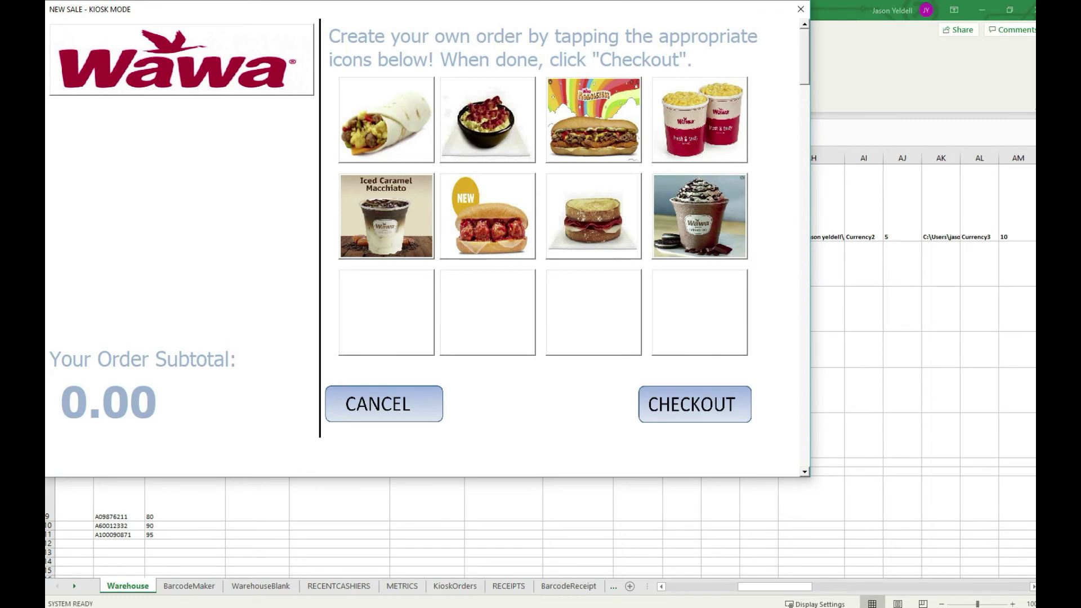
- Add a Meatball Hero and a Panini to the kiosk order and check out as order 4027
left_click(488, 217)
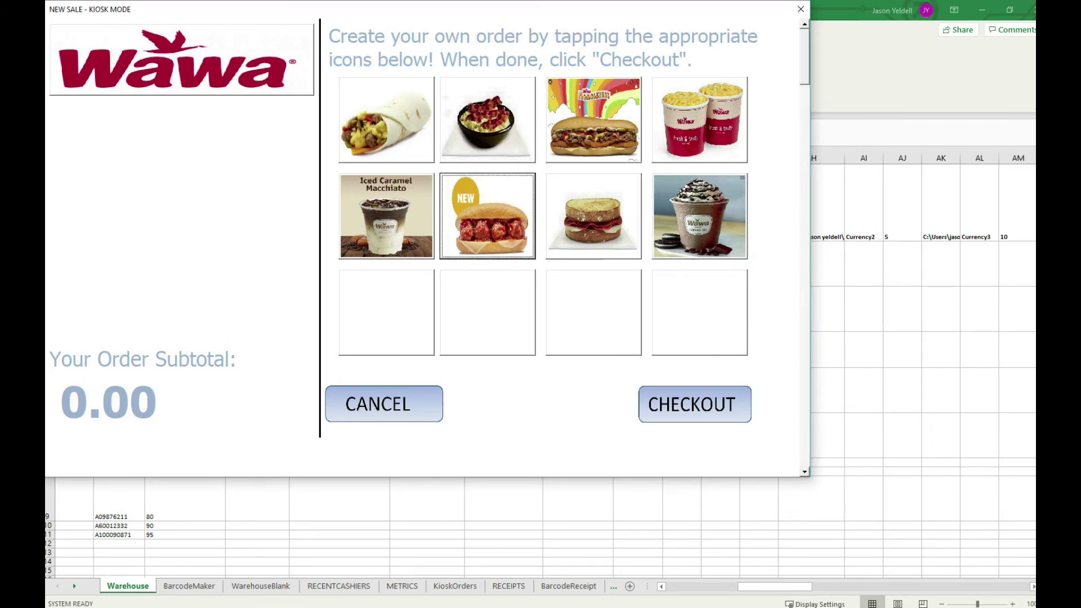
left_click(488, 217)
left_click(593, 216)
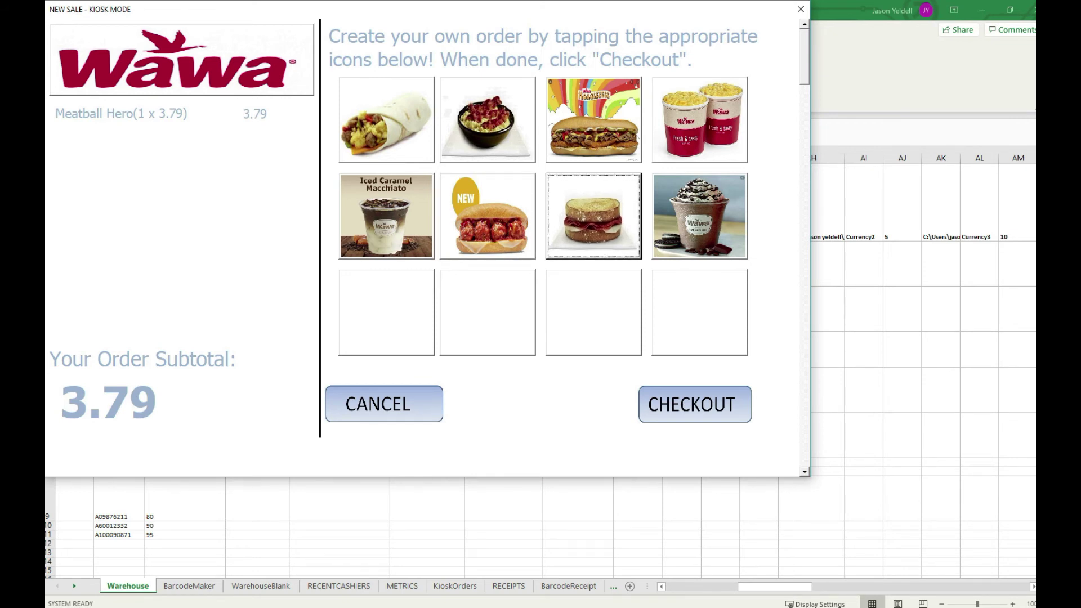
left_click(594, 216)
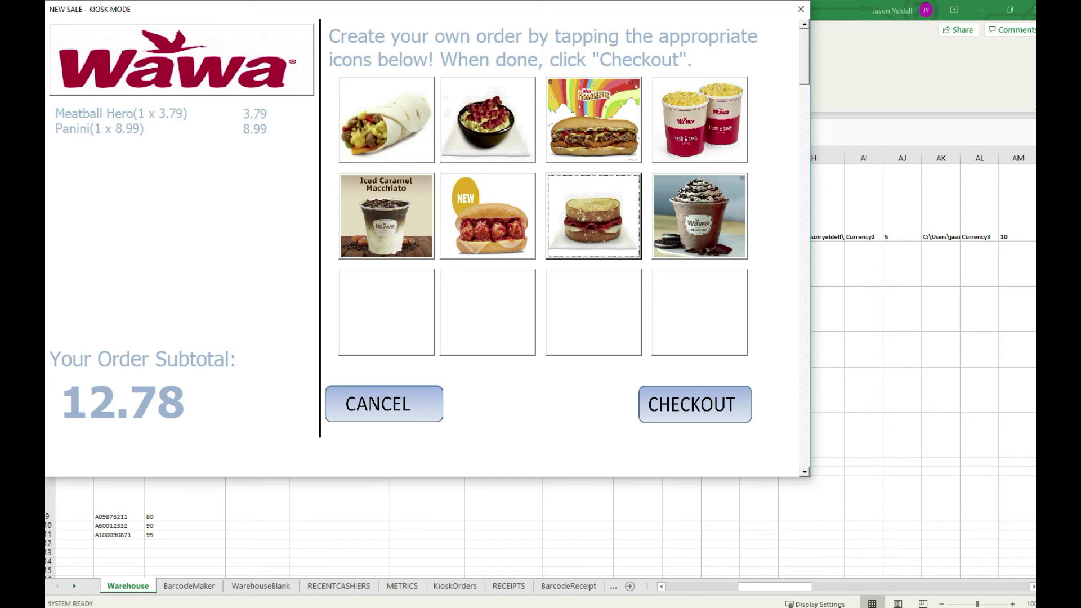
left_click(695, 404)
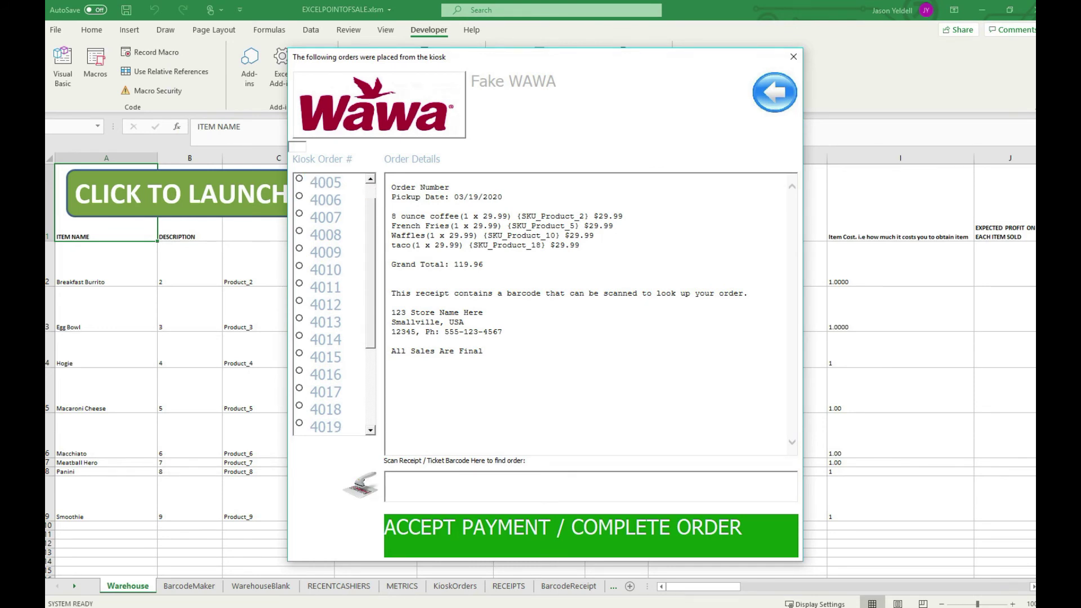
- Select kiosk order 4027 from the lookup list and load it into a cashier sale for 13.67
scroll(332, 304, "down", 3)
left_click(326, 409)
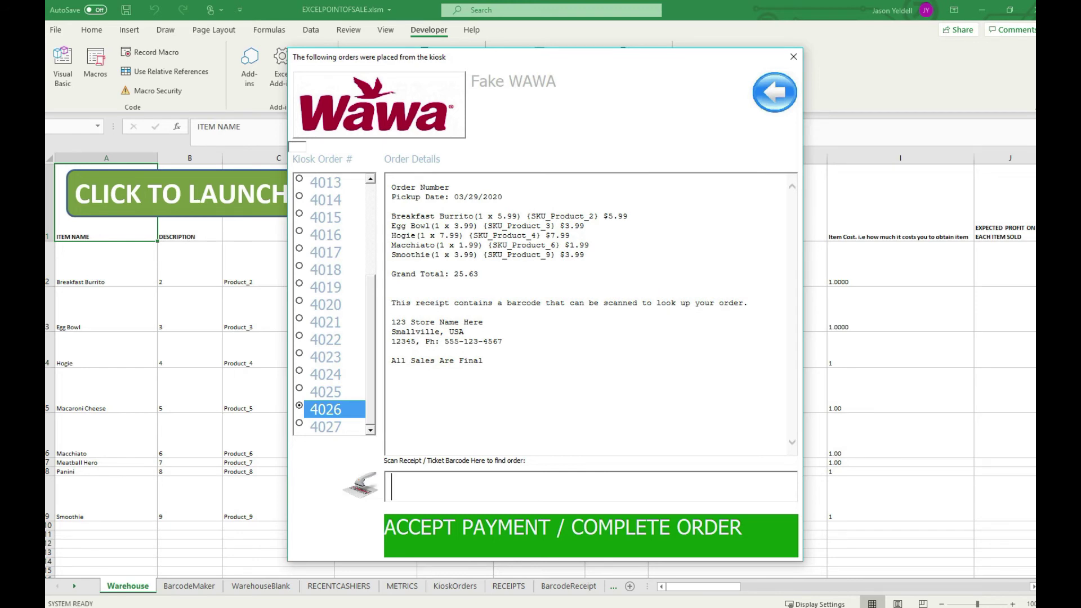
left_click(326, 427)
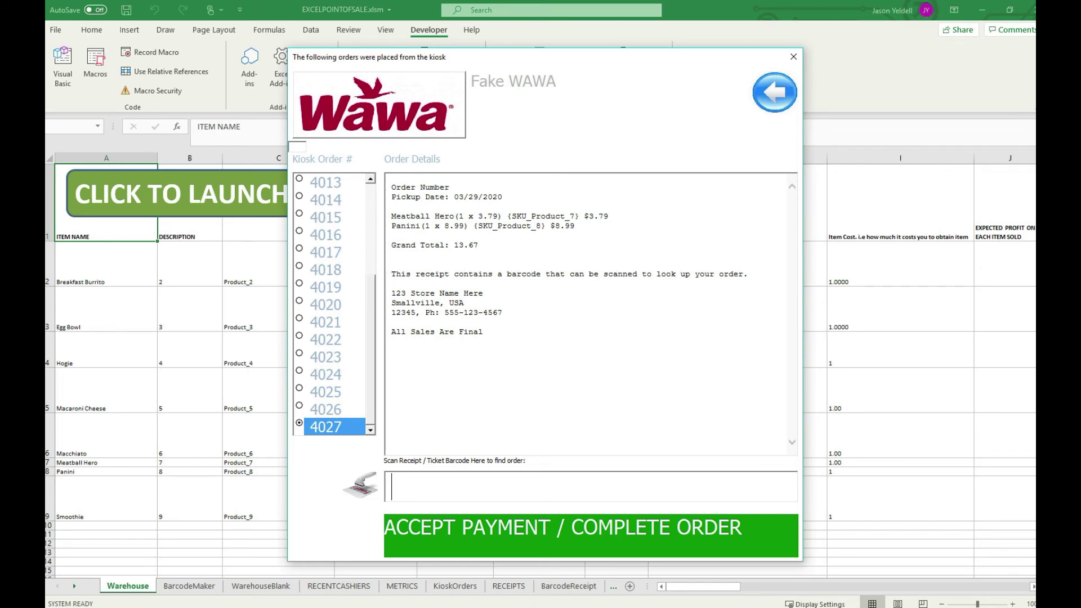
key("Escape")
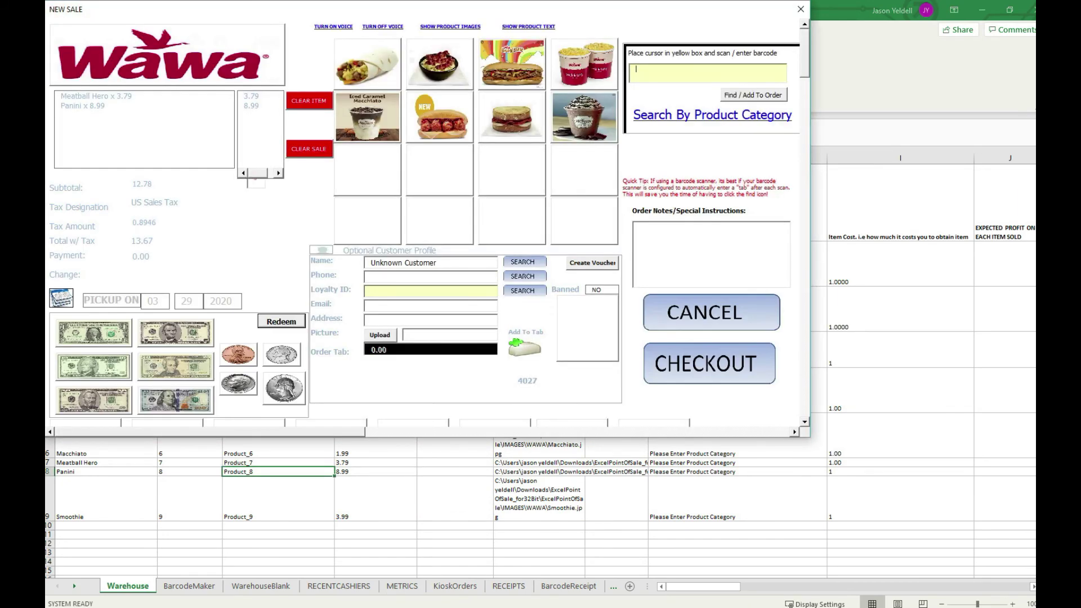
- Pay order 4027 with a $100 bill, giving 86.33 change
left_click_drag(385, 11, 461, 48)
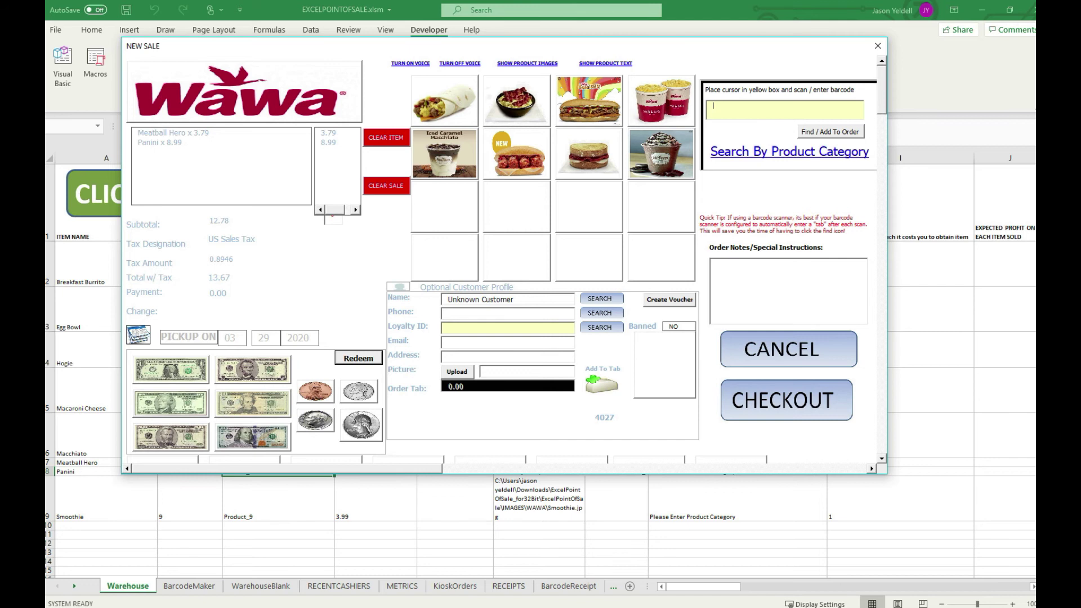
left_click(252, 437)
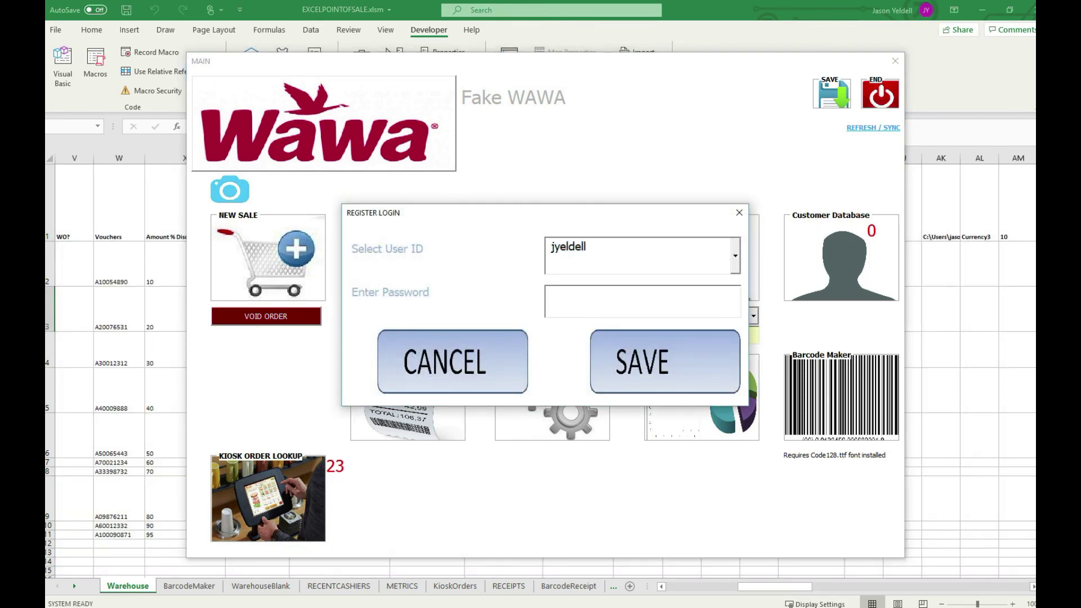
- Log in at the register with the admin password and set Use As Public Kiosk to Y
type("12345")
key("Return")
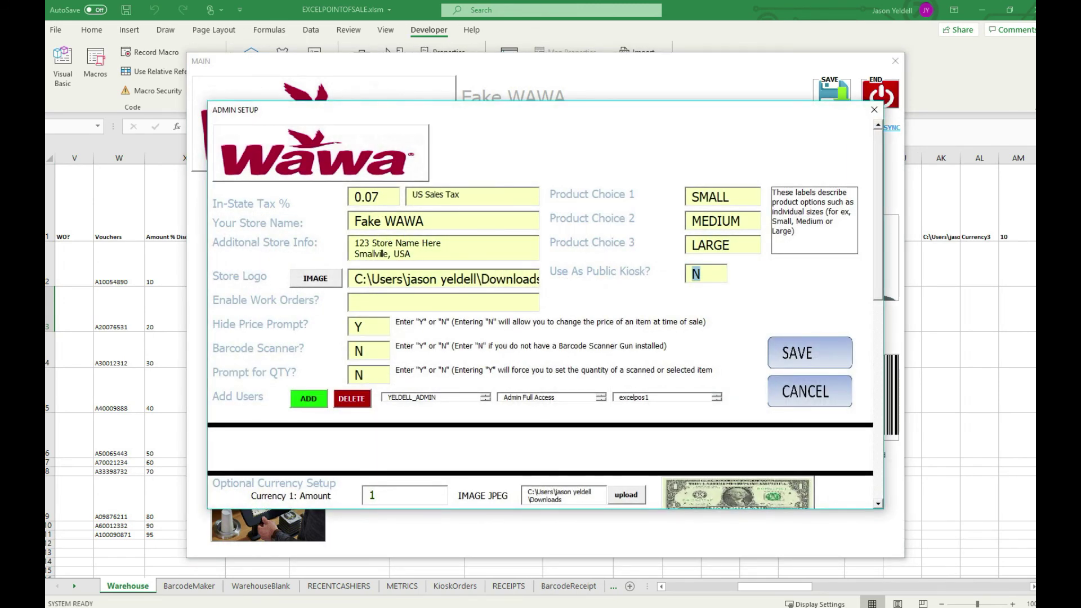
type("Y")
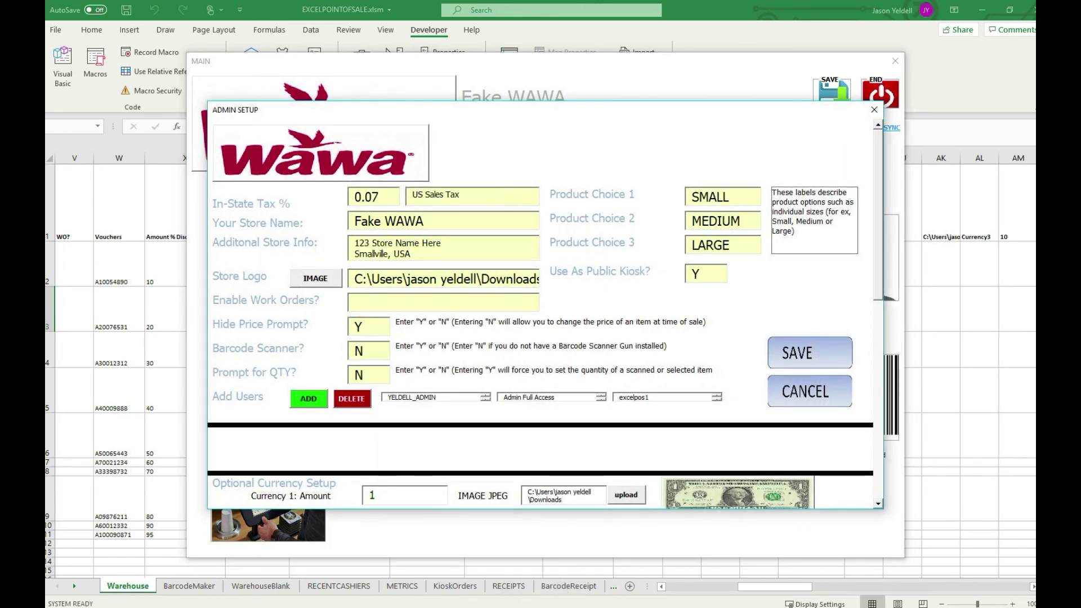